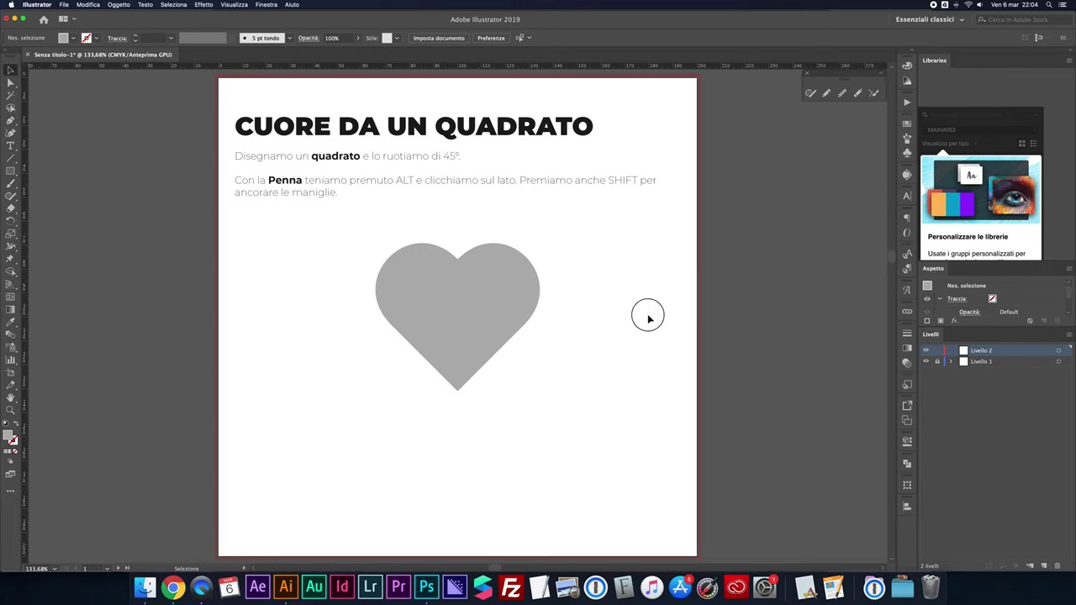
- Draw a square below-left of the sample heart and rotate it 45° into a diamond
key("m")
left_click_drag(305, 411, 388, 461)
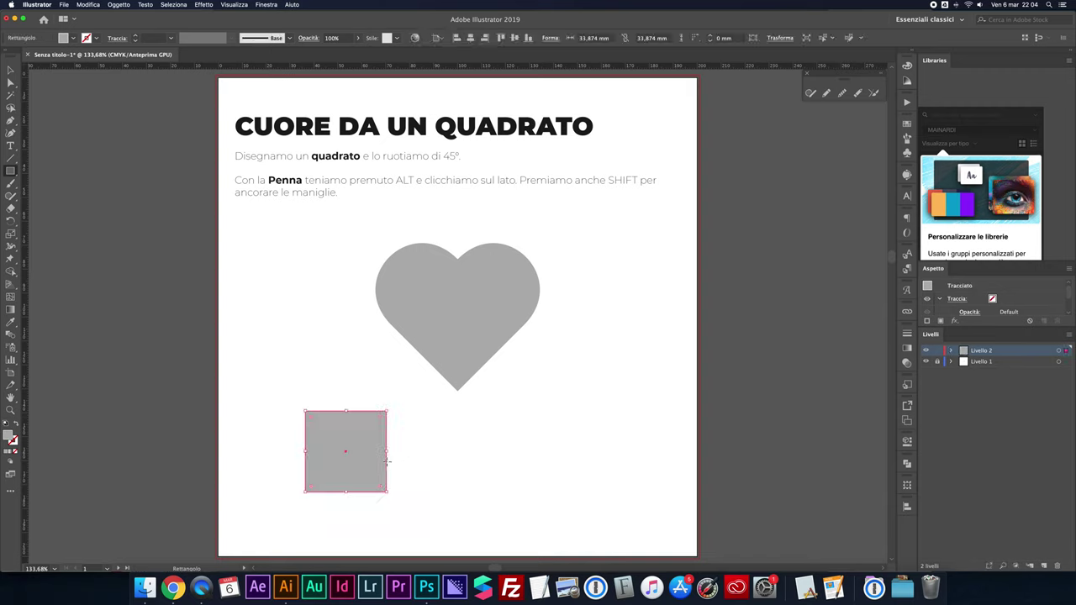
key("v")
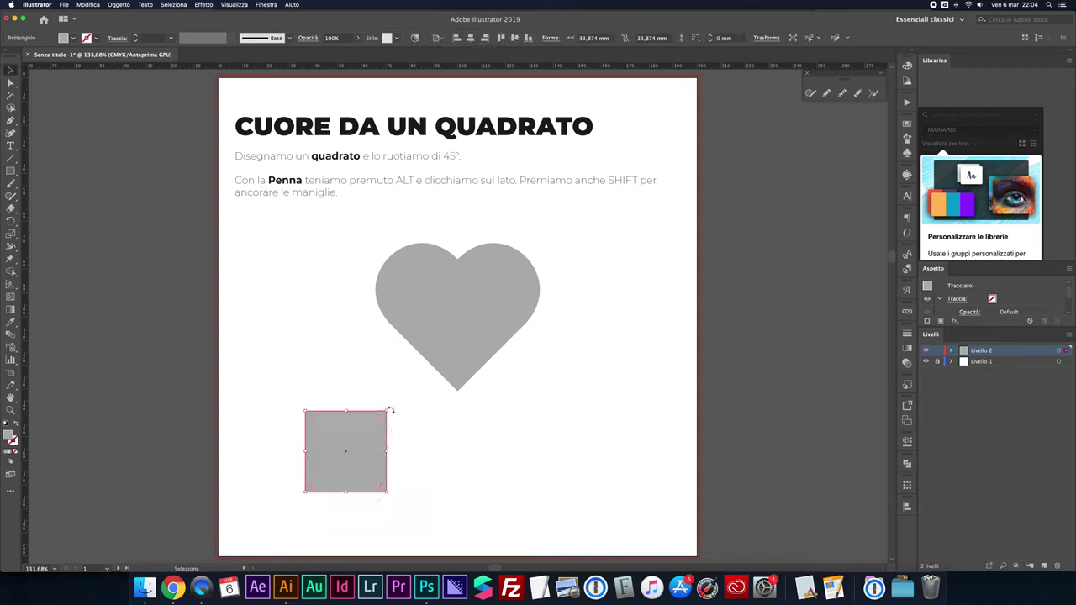
left_click_drag(403, 420, 411, 441)
key("p")
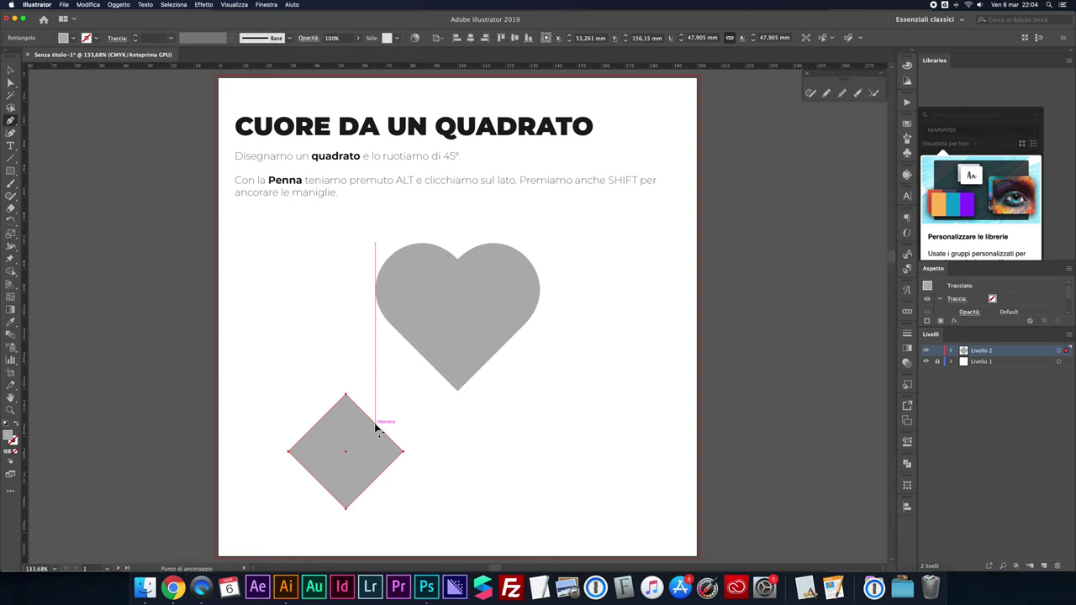
- Bend the diamond's upper-right edge into a full round arc
left_click_drag(375, 428, 388, 410)
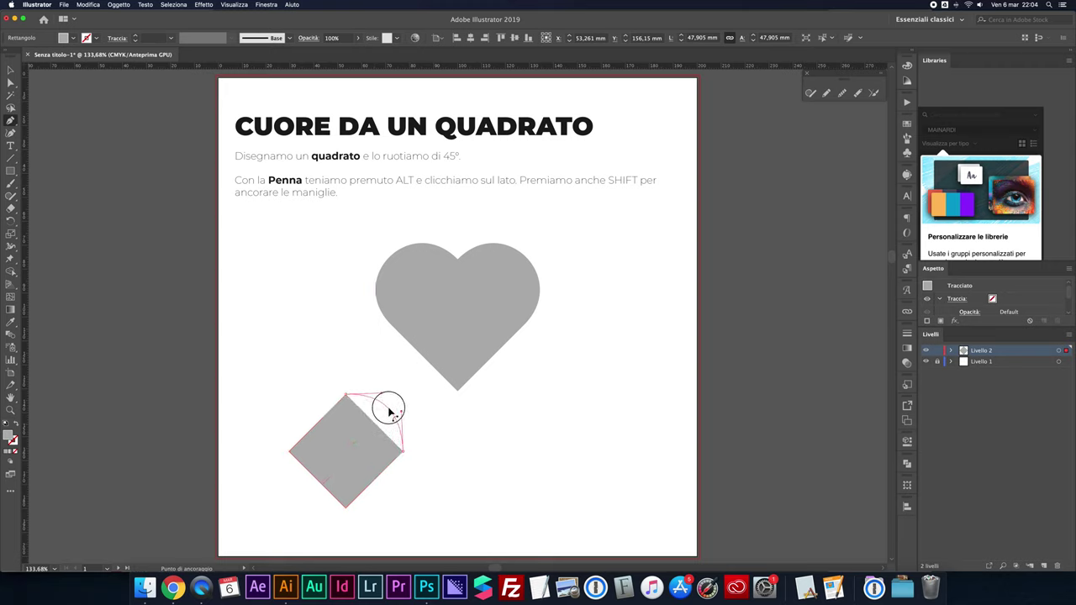
left_click_drag(388, 410, 406, 393)
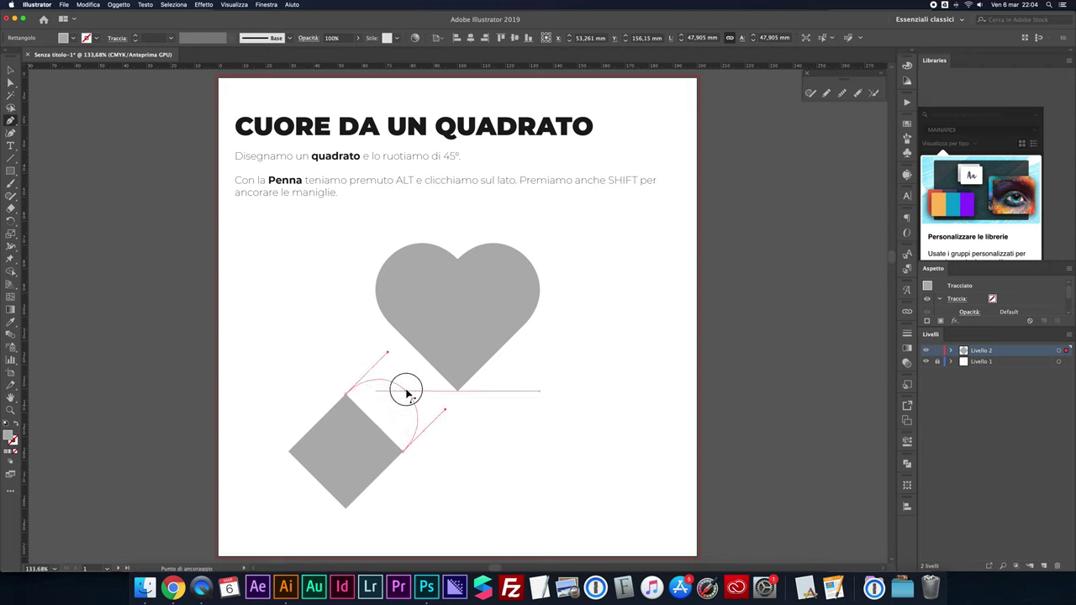
left_click_drag(406, 392, 407, 389)
- Move the shape down-left and curve its upper-left edge outward to match
key("v")
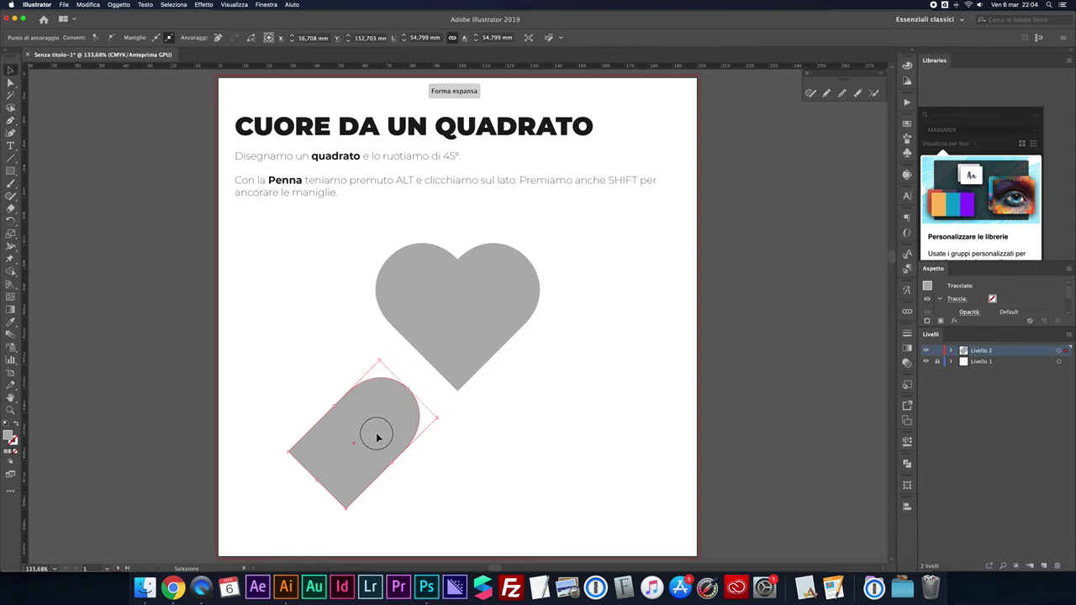
left_click_drag(381, 425, 354, 462)
key("p")
left_click_drag(292, 463, 261, 427)
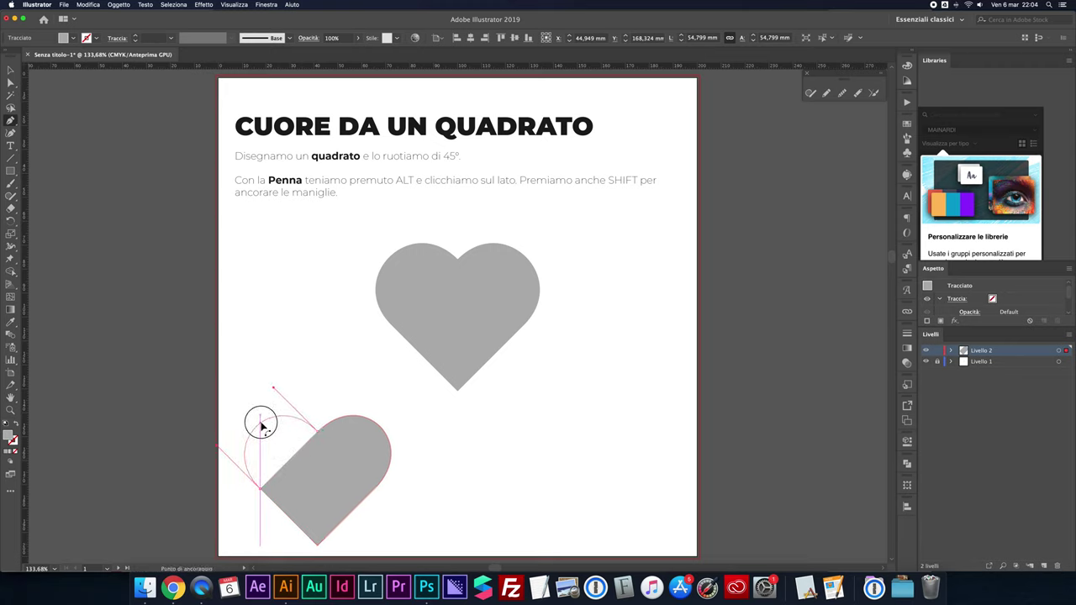
mouse_move(262, 427)
left_mouse_down()
mouse_move(281, 415)
mouse_move(269, 403)
mouse_move(265, 419)
left_mouse_up()
- Move the finished heart right beneath the grey sample heart
scroll(265, 418, "up", 2)
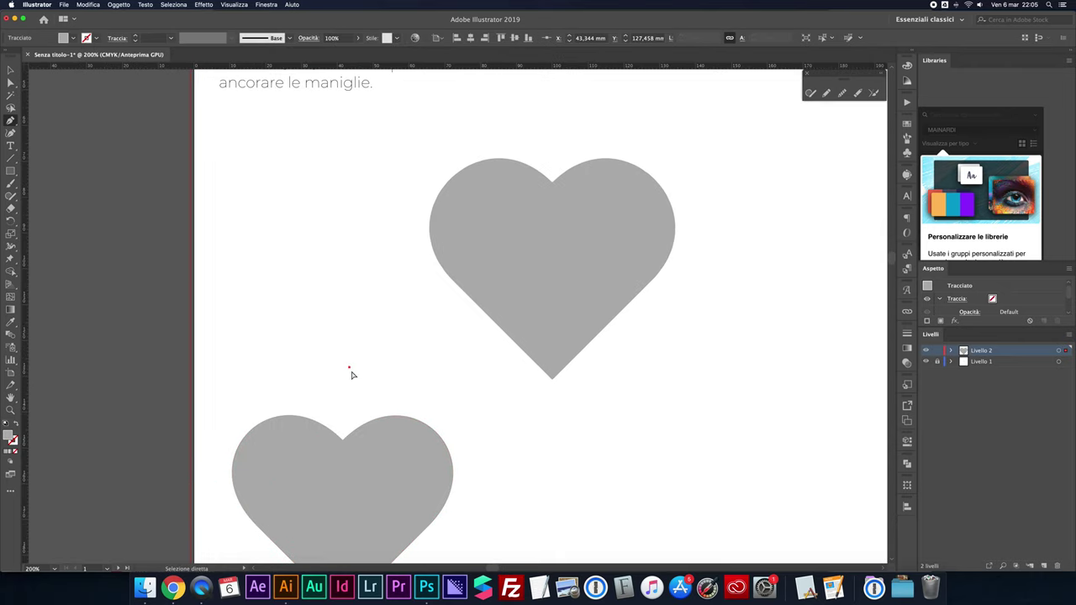
scroll(350, 372, "down", 1)
scroll(432, 379, "up", 1)
scroll(431, 381, "up", 1)
key("v")
left_click(440, 408)
left_click_drag(436, 423, 583, 412)
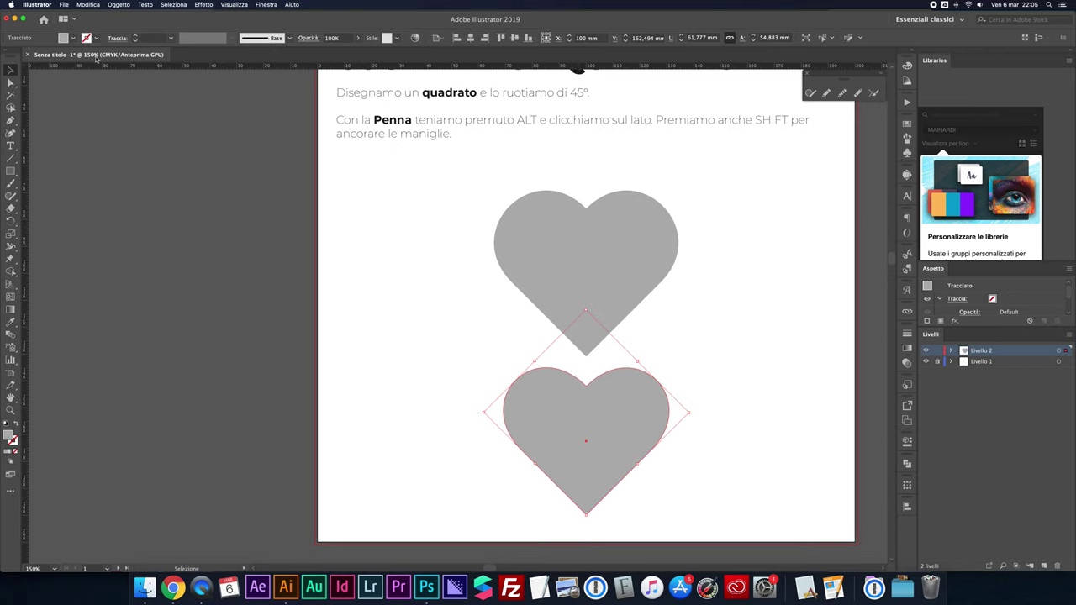
- Fill the new heart red from the Fill swatches and deselect it
left_click(73, 38)
left_click(38, 58)
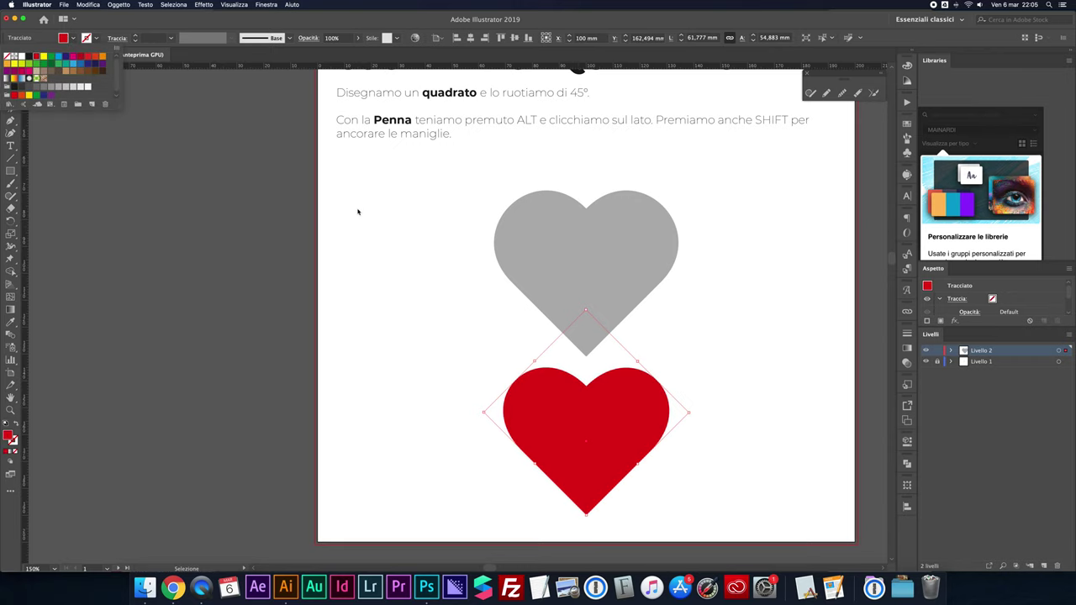
left_click(384, 213)
scroll(383, 212, "up", 2)
scroll(384, 213, "right", 3)
scroll(384, 212, "up", 1)
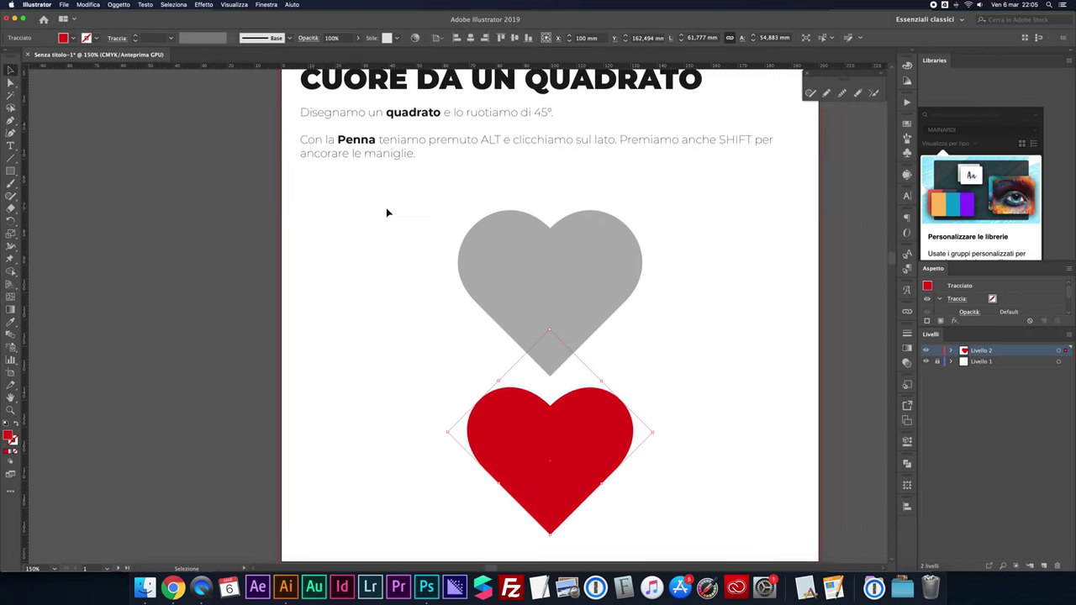
left_click(388, 213)
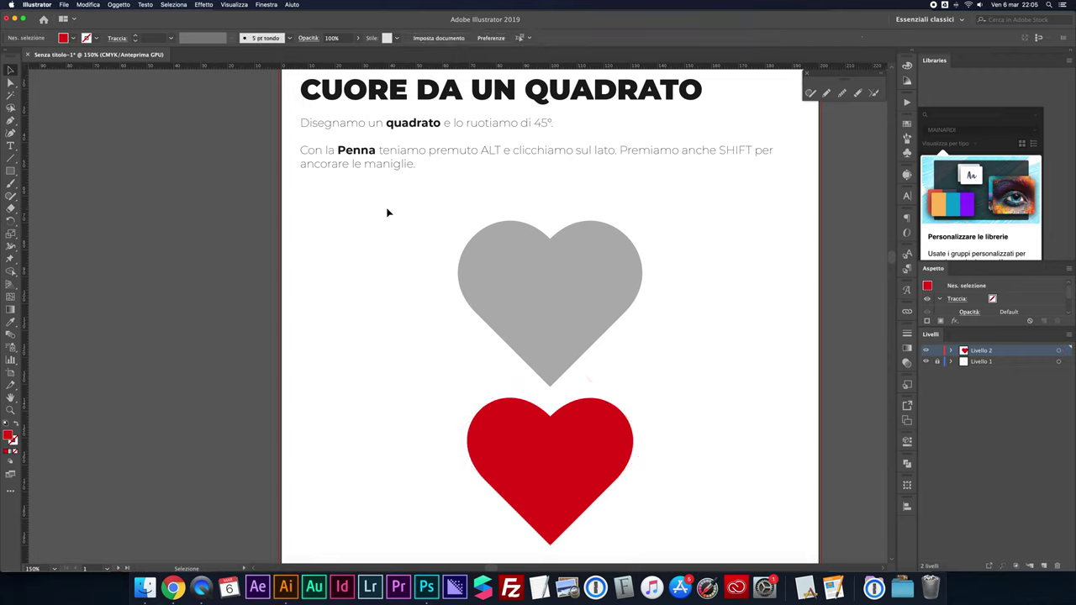
- Go to artboard 2, CUORE CON CERCHIO E ARCO, from the Artboards list
left_click(906, 420)
left_click(863, 420)
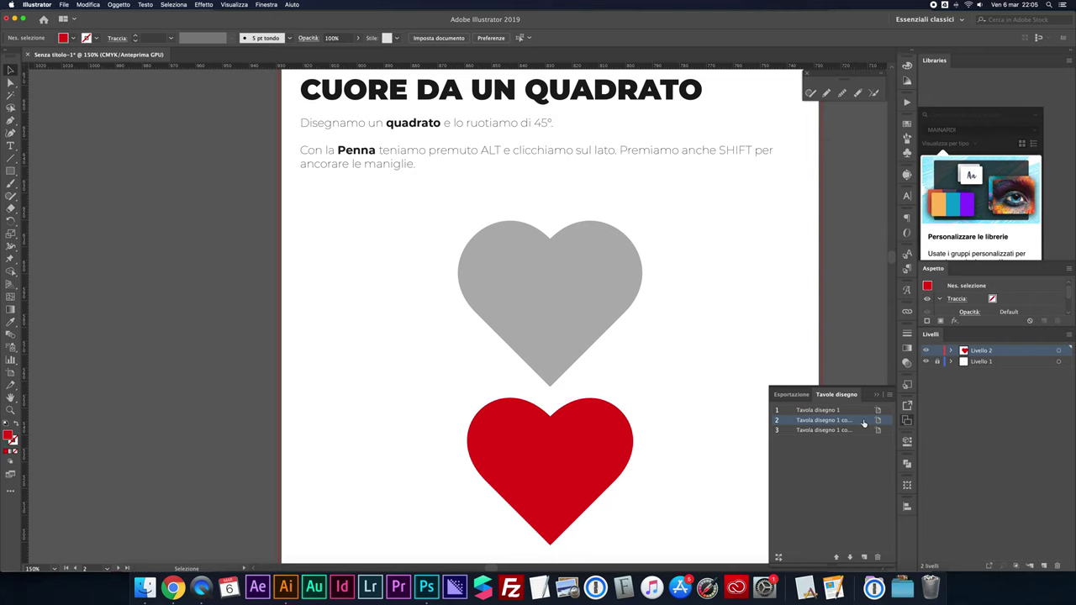
double_click(863, 420)
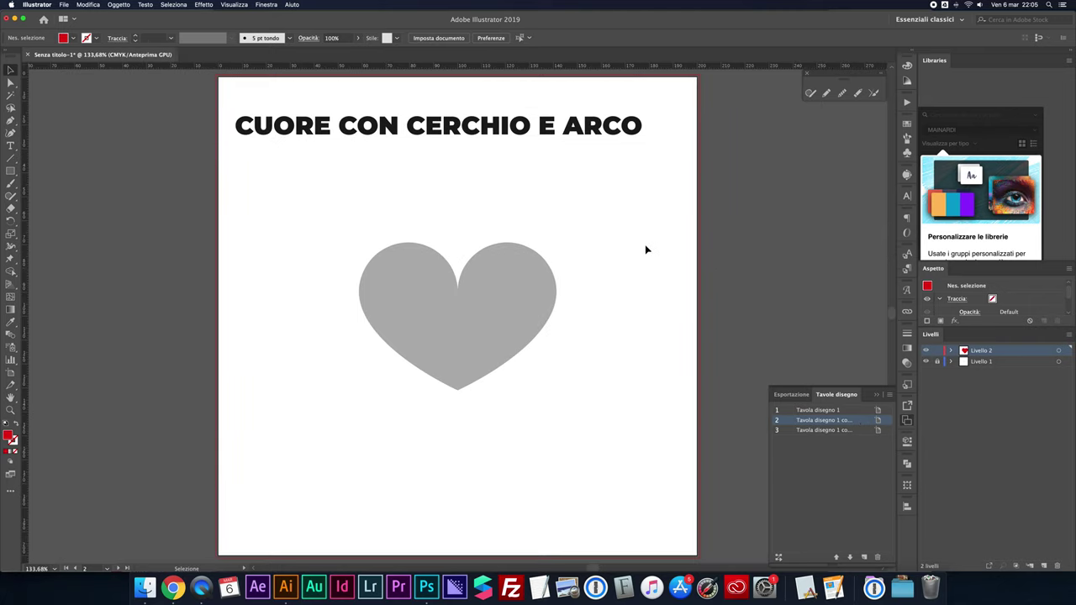
- Draw a red circle left of the heart and duplicate it straight down, touching
key("l")
left_click_drag(275, 379, 327, 429)
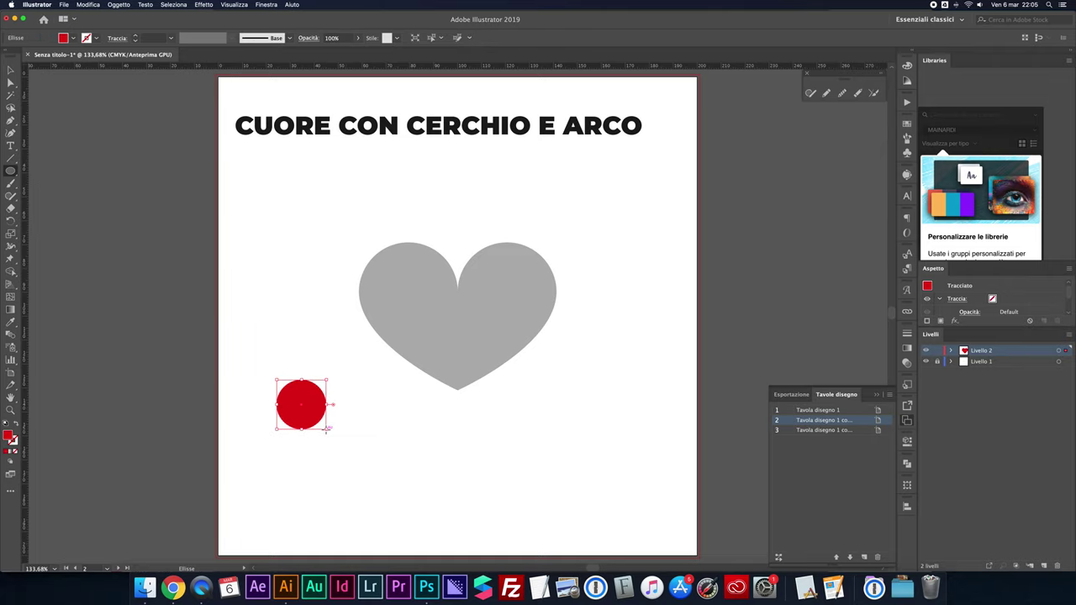
key("ctrl+plus")
key("ctrl+plus")
key("ctrl+plus")
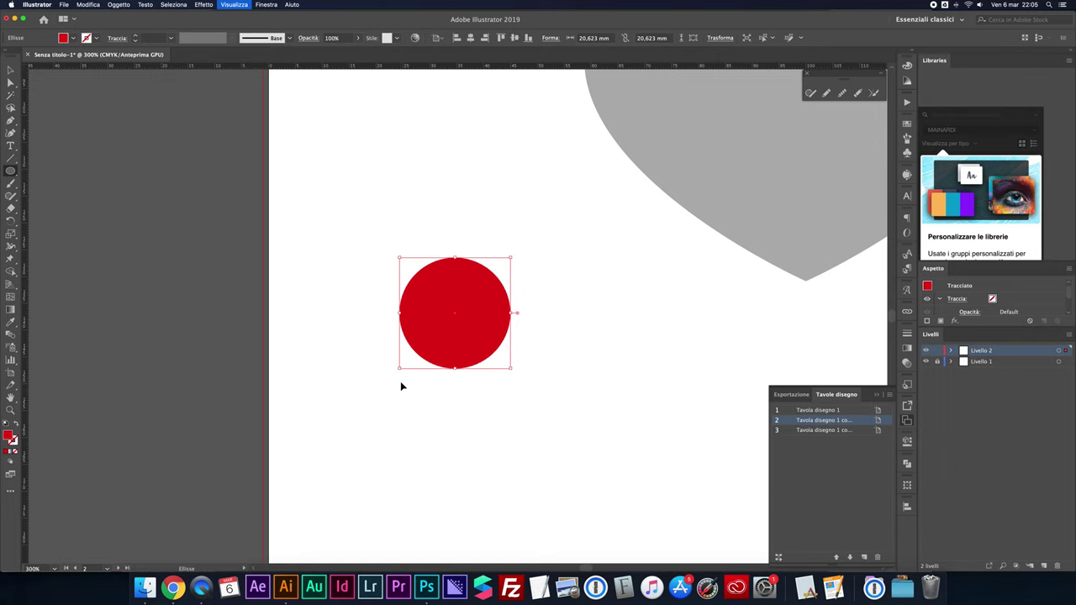
scroll(401, 386, "right", 2)
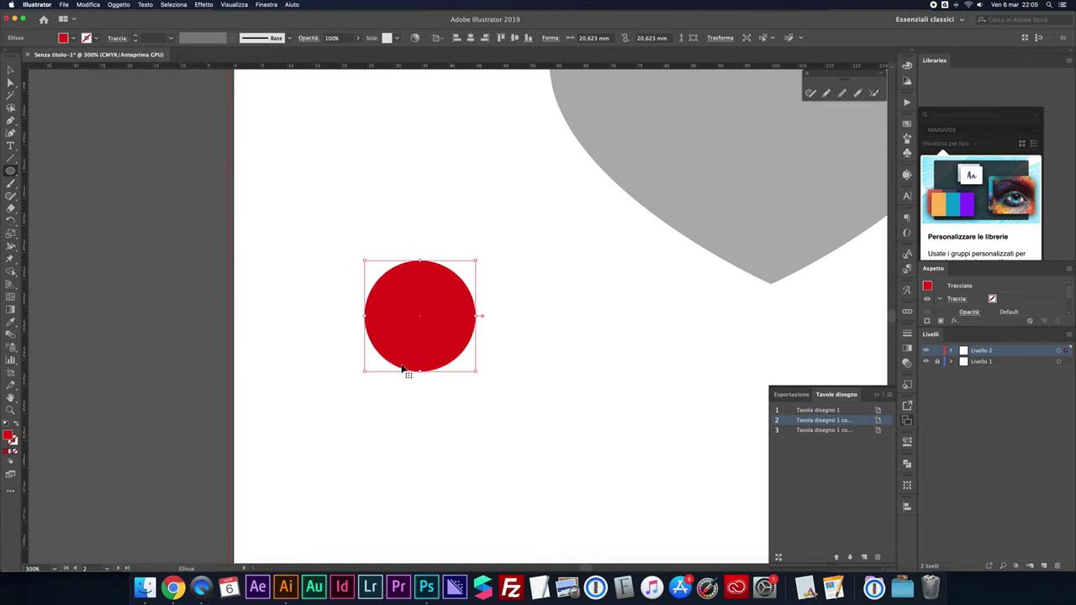
key("v")
left_click_drag(420, 351, 416, 455)
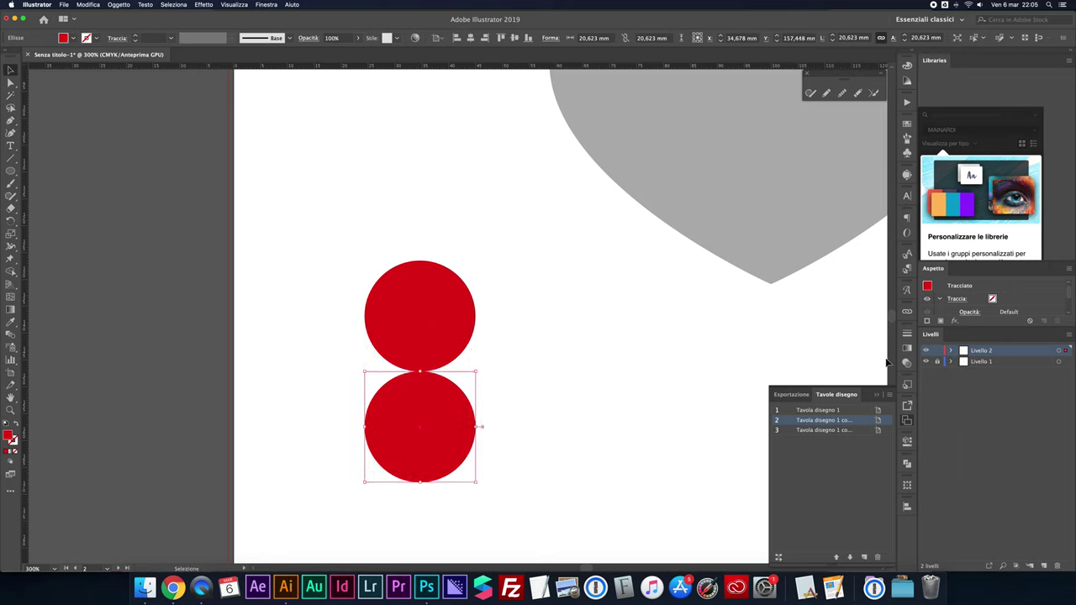
left_click(949, 352)
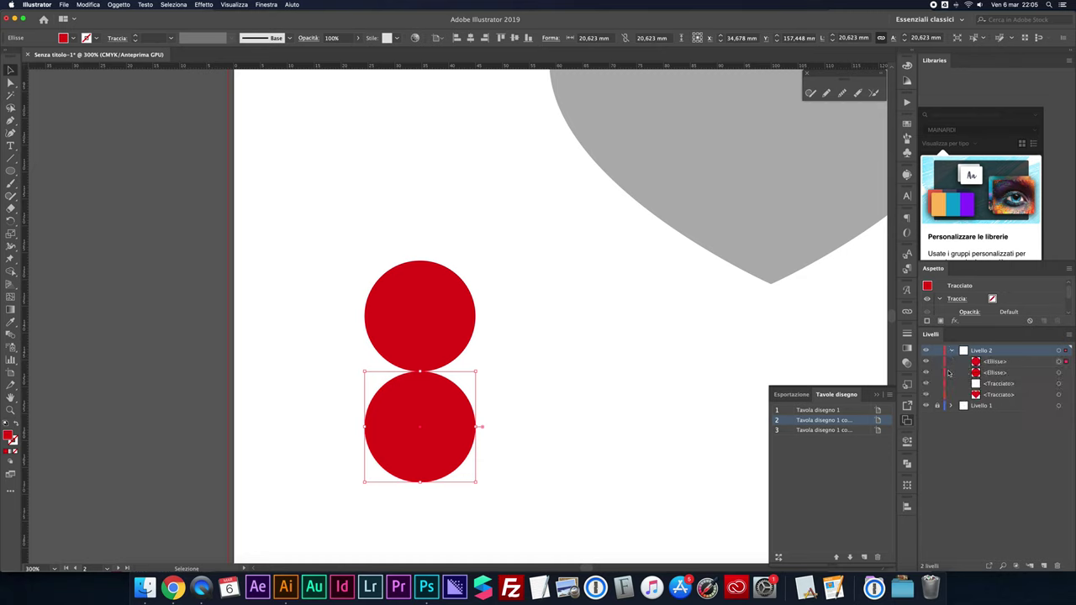
- Lock one circle and draw a pen arc from the upper circle down to a point
left_click(938, 373)
left_click(496, 329)
key("p")
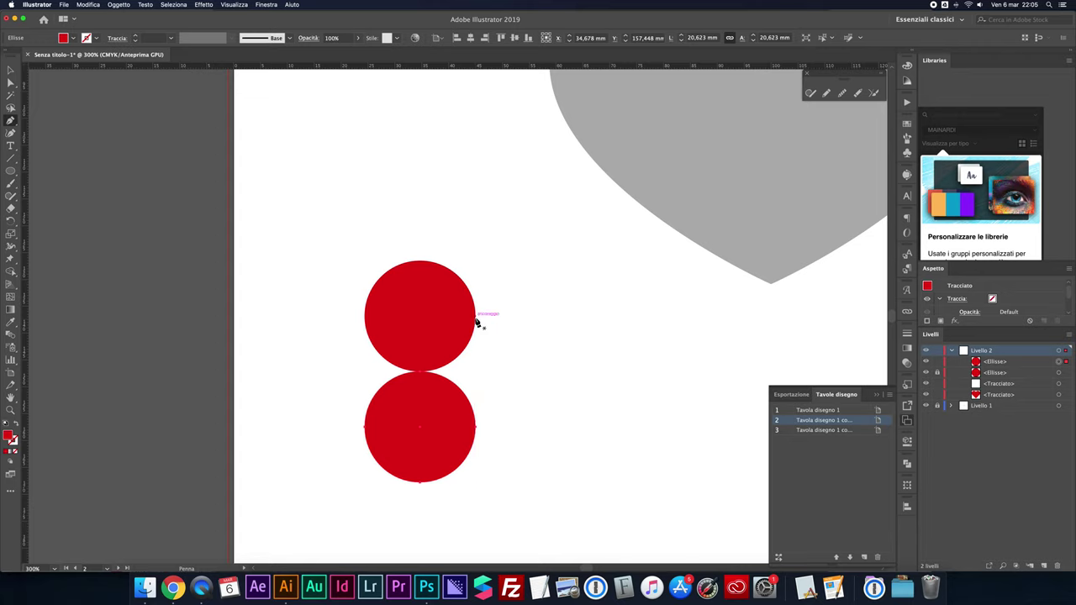
left_click(475, 317)
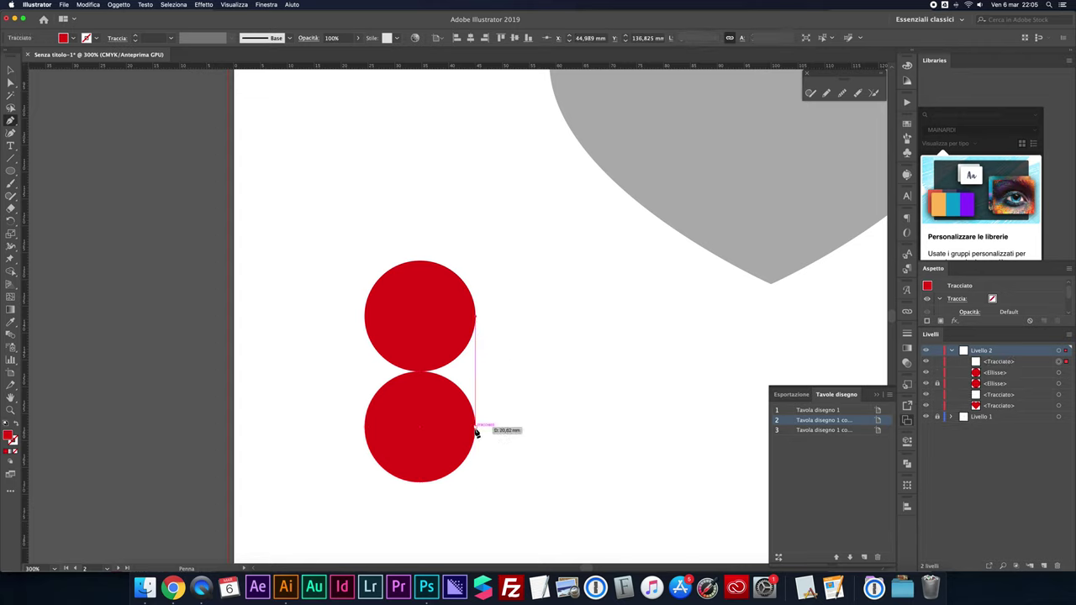
left_click(475, 431)
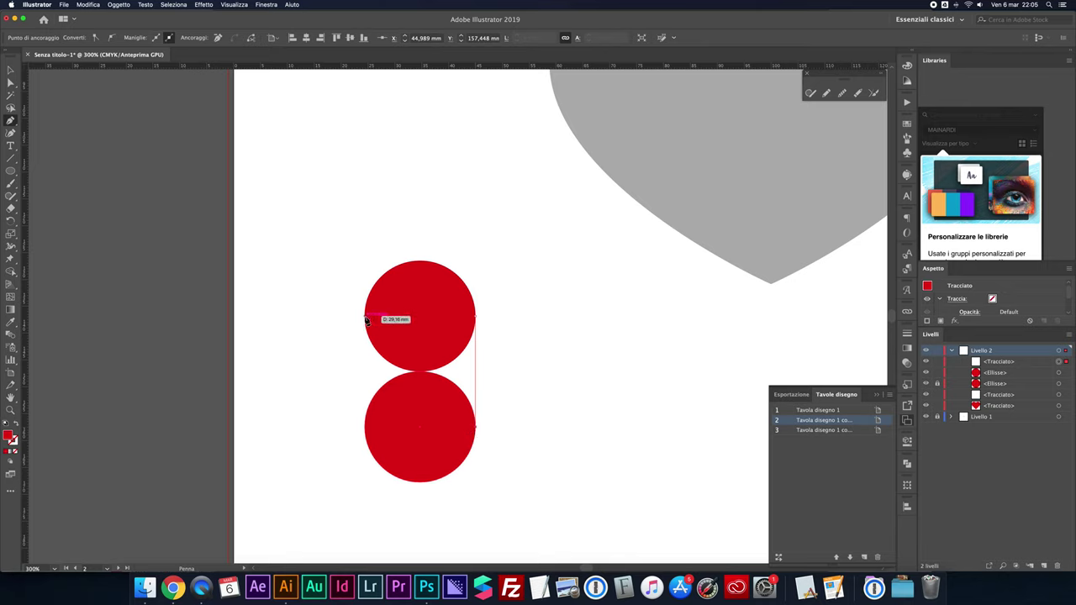
left_click_drag(368, 298, 395, 223)
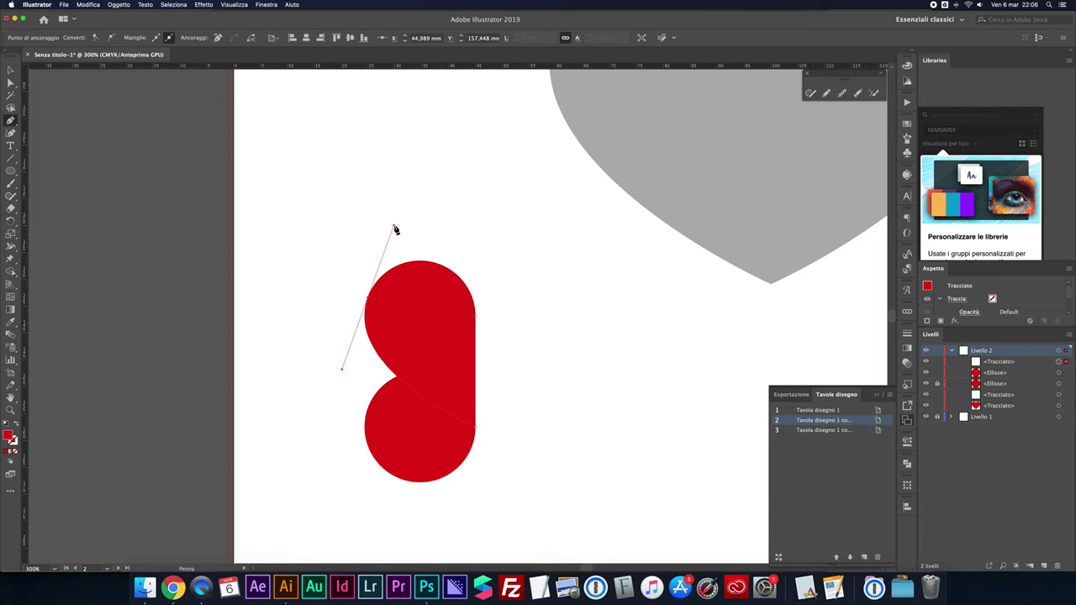
left_click(370, 298)
- Delete the lower red circle
key("v")
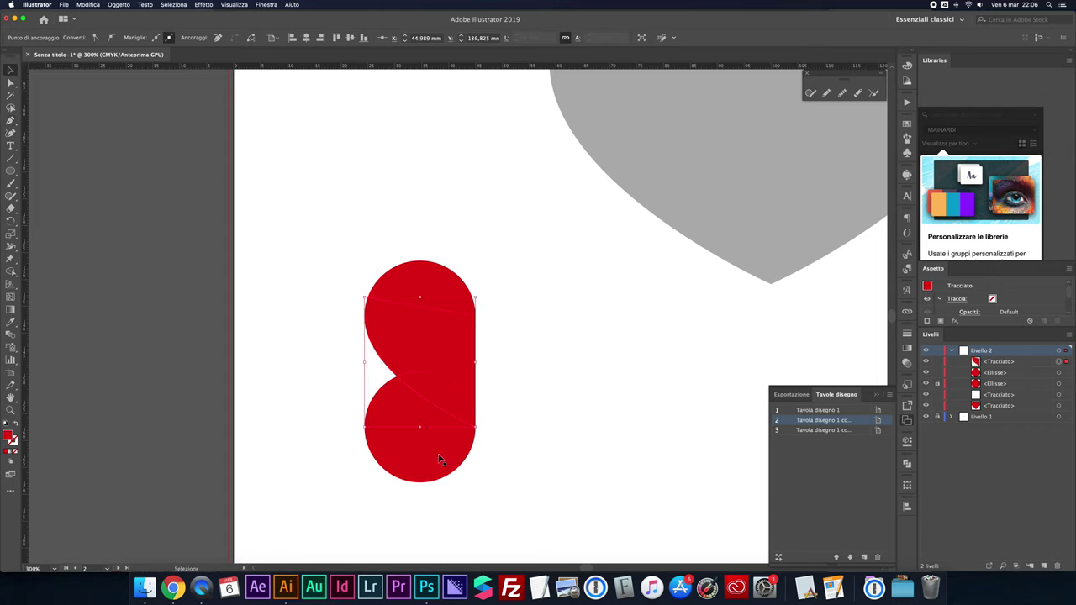
left_click(439, 458)
key("Delete")
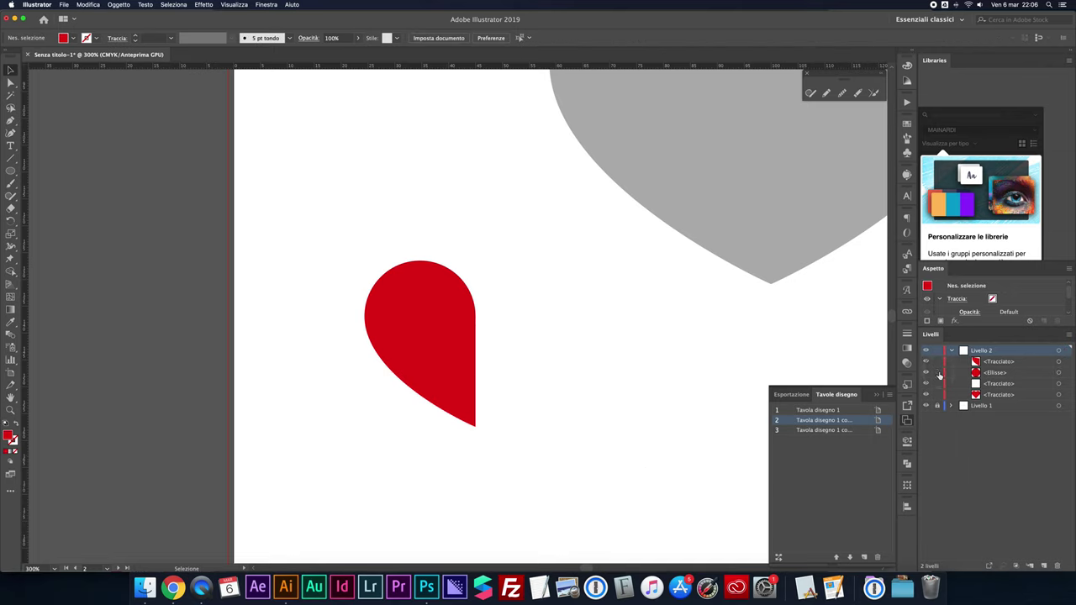
- Unite the circle and arc into one teardrop with Pathfinder
left_click_drag(378, 240, 485, 428)
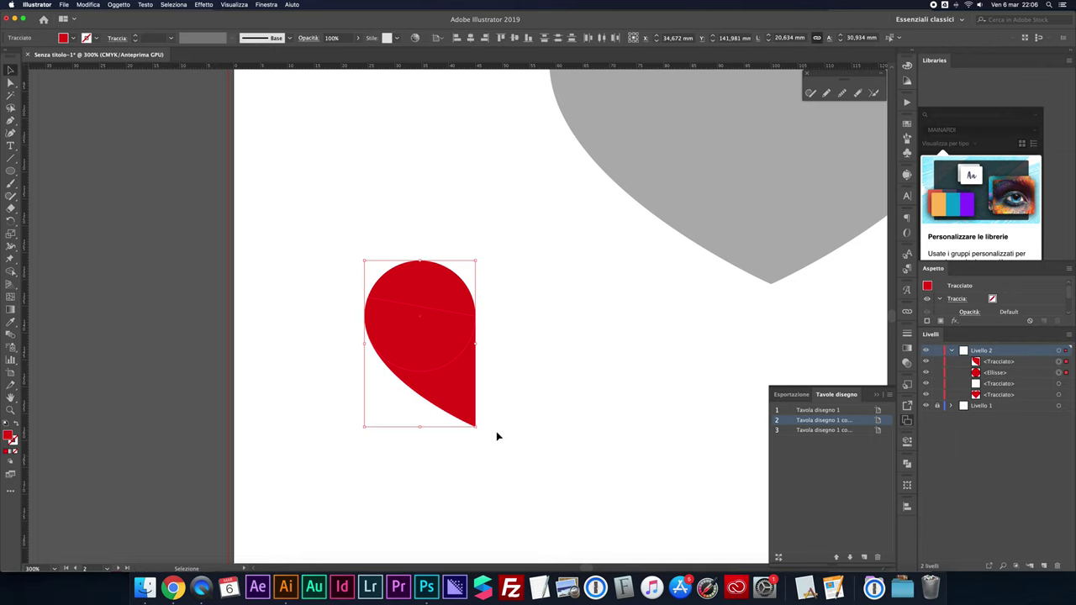
left_click(905, 463)
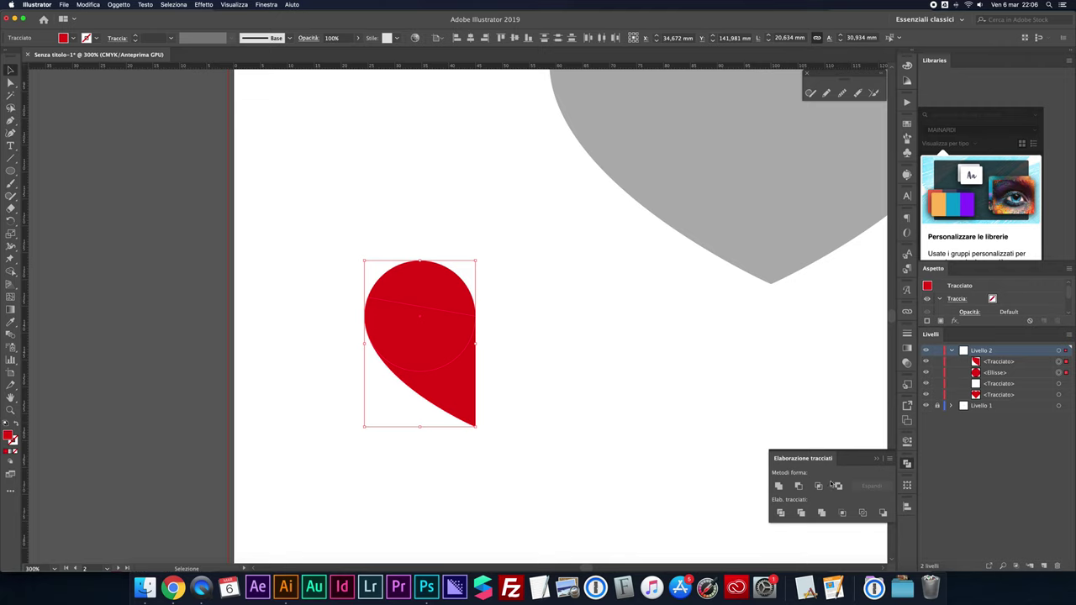
left_click(777, 486)
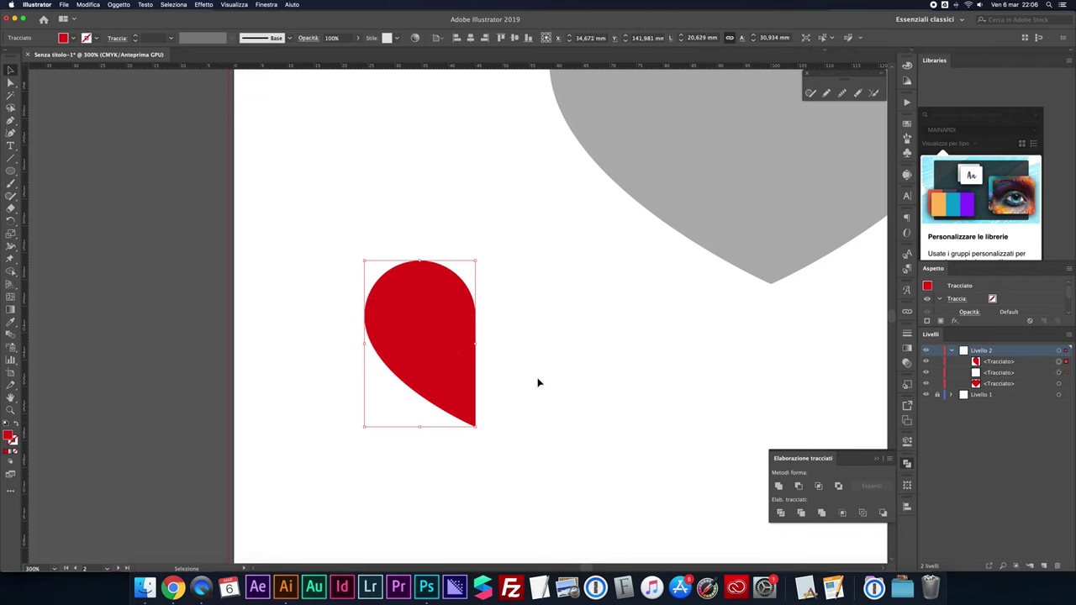
- Duplicate the teardrop to the right and reflect the copy vertically
left_click(456, 352)
left_click_drag(456, 353, 592, 352)
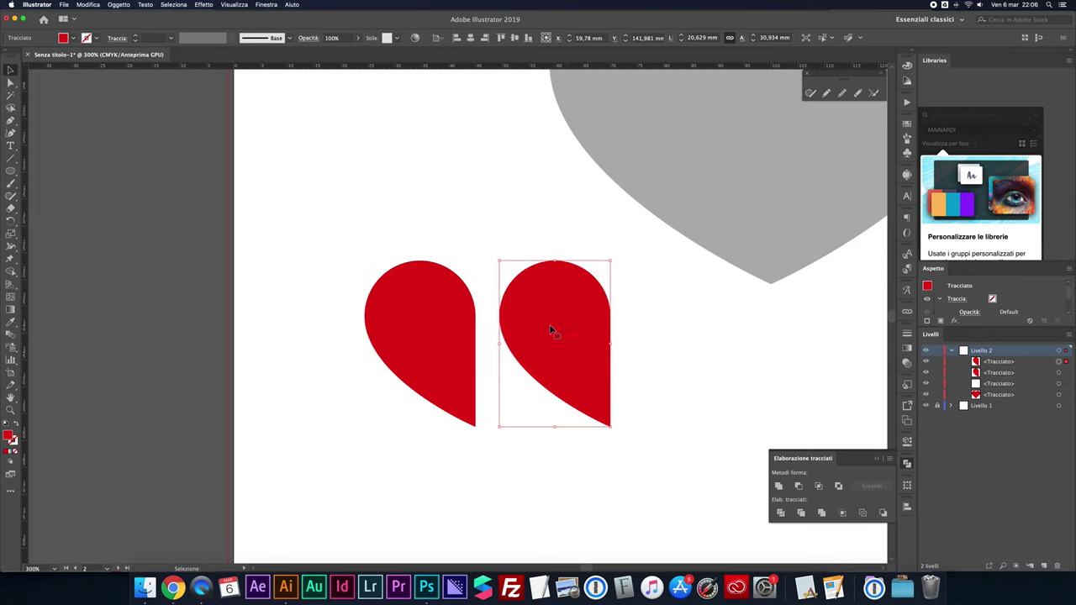
right_click(552, 328)
mouse_move(588, 446)
left_click(669, 476)
left_click(585, 367)
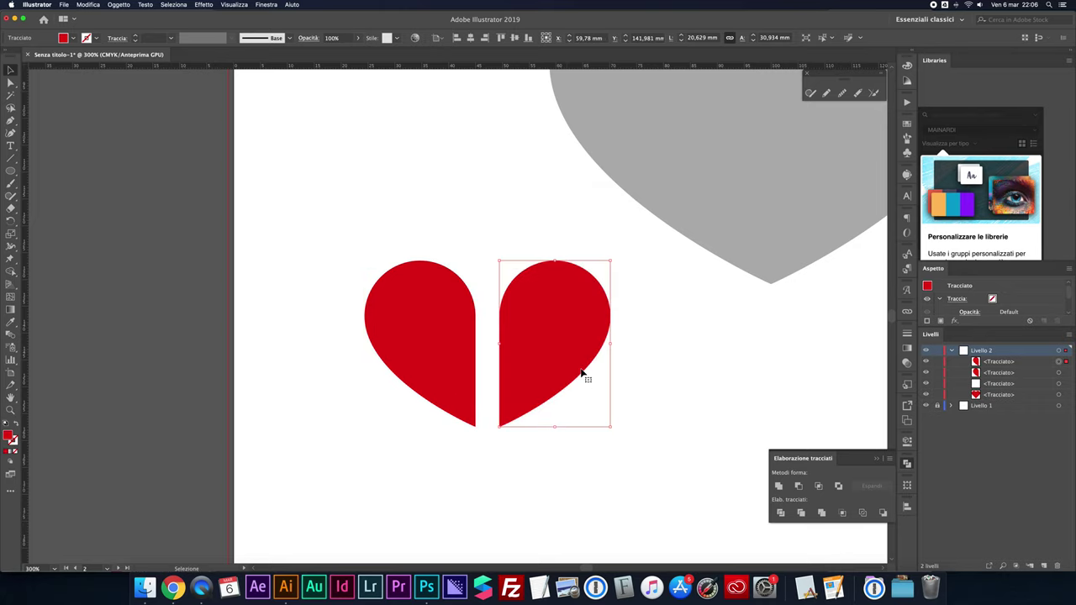
- Join the two halves, unite them into one heart, and place it under the grey heart
left_click_drag(564, 367, 541, 367)
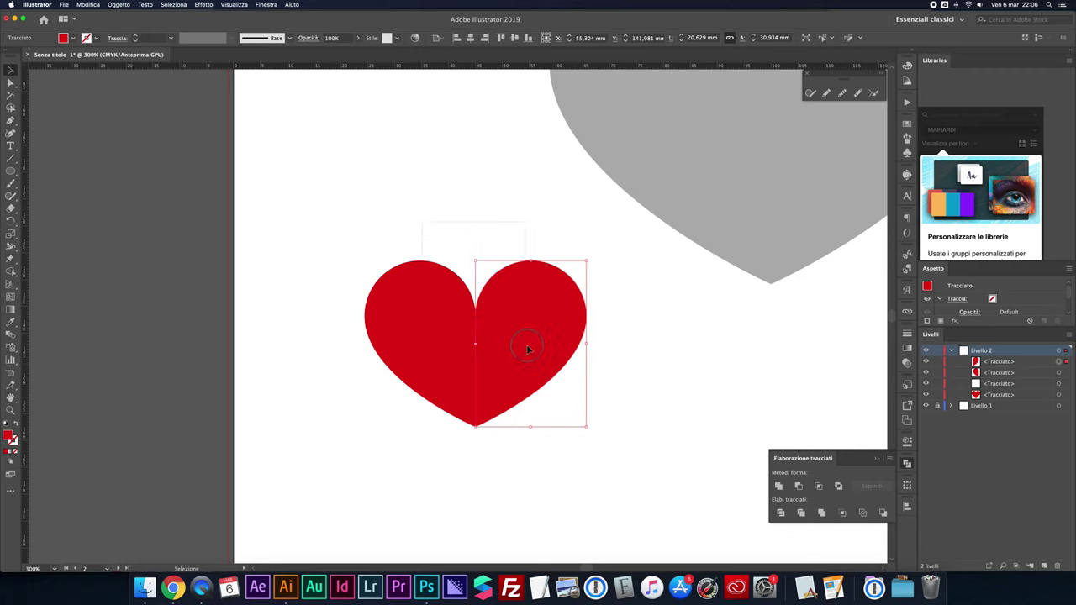
left_click(420, 336, "shift")
left_click(779, 486)
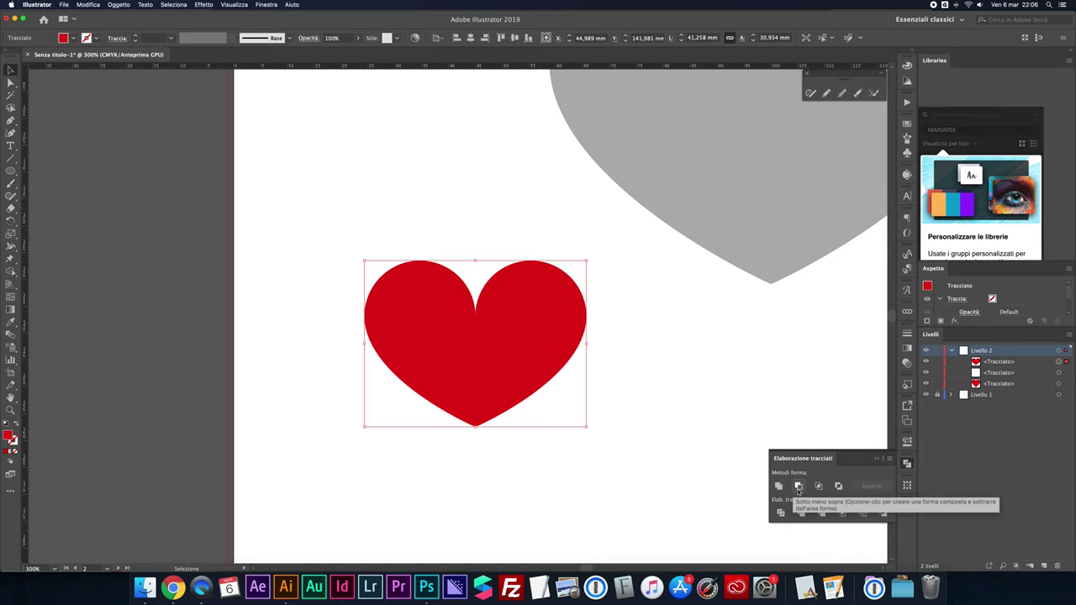
key("super+minus")
key("super+minus")
mouse_move(465, 313)
left_mouse_down()
mouse_move(626, 343)
mouse_move(612, 343)
left_mouse_up()
left_click(696, 315)
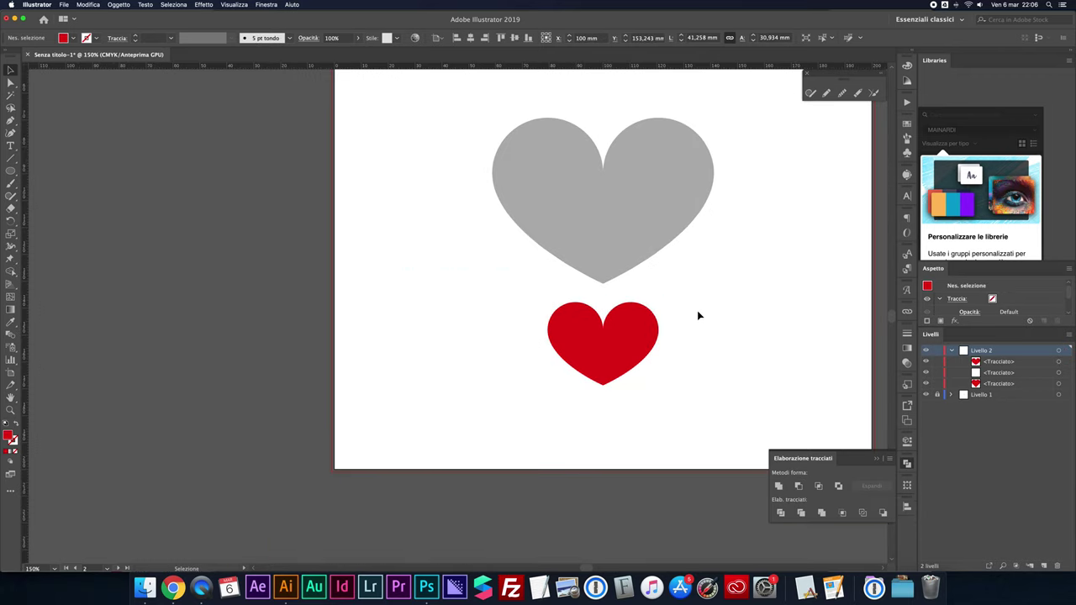
scroll(629, 308, "right", 5)
scroll(630, 307, "up", 3)
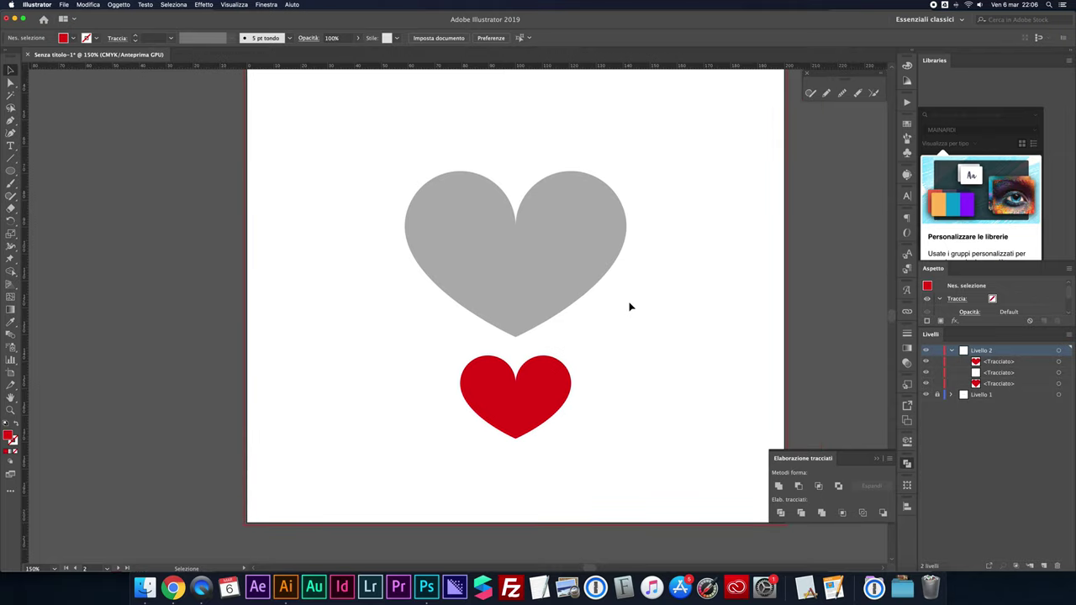
- Switch to artboard 3, CUORE DA DUE RETTANGOLI, and open the rectangle size dialog
scroll(630, 308, "up", 1)
scroll(629, 307, "up", 1)
scroll(630, 307, "up", 1)
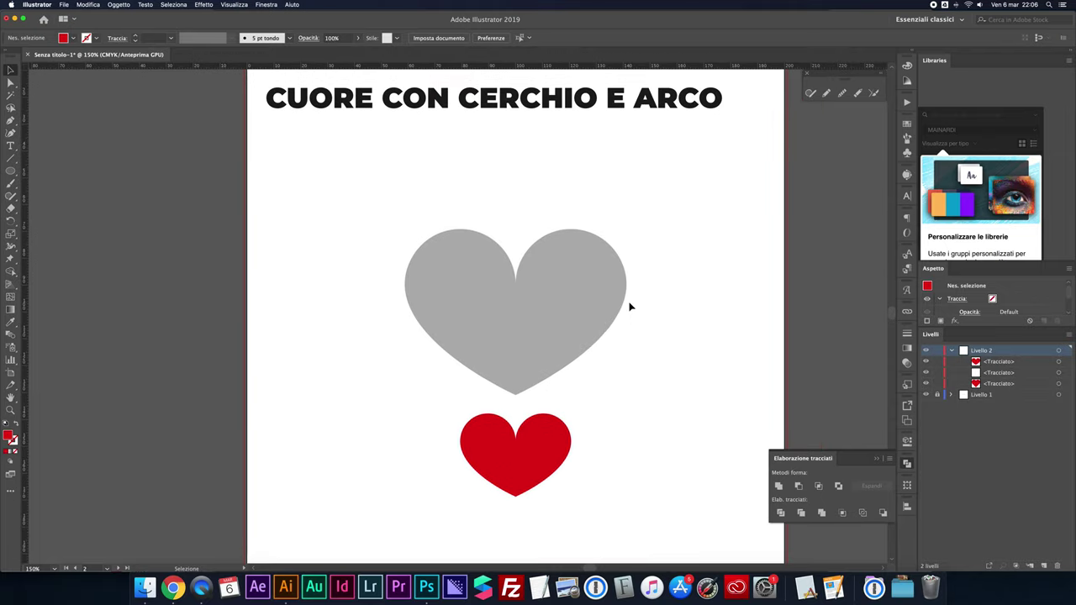
left_click(907, 422)
left_click(864, 434)
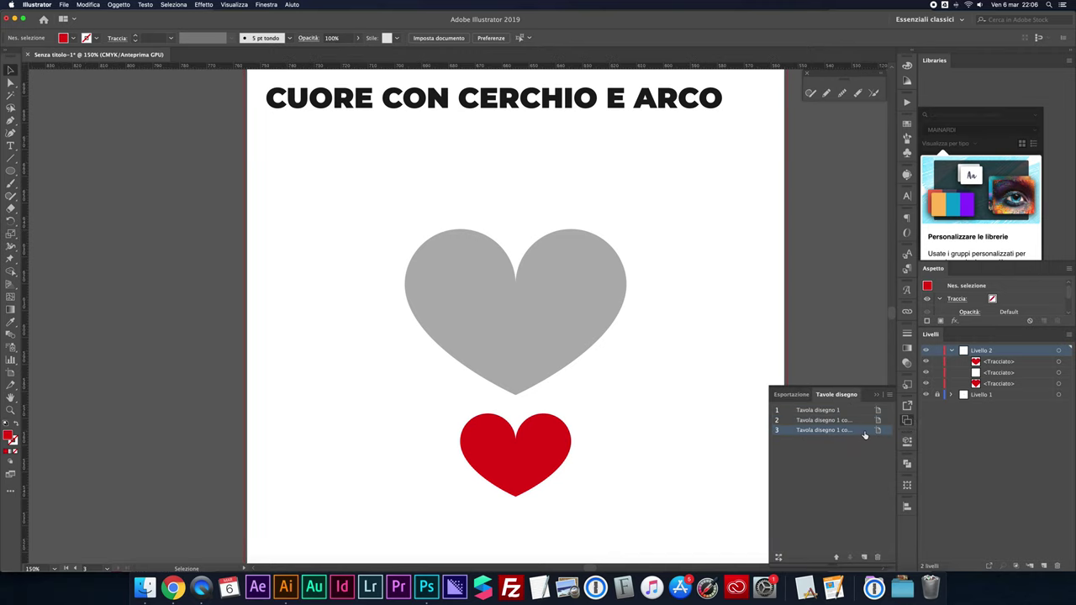
double_click(864, 433)
left_click(687, 336)
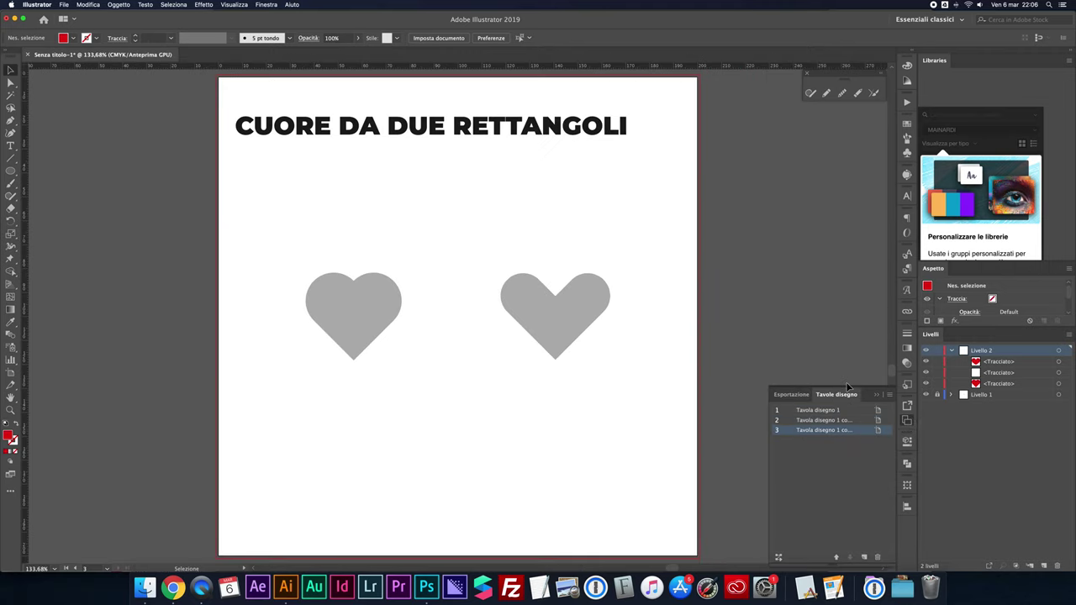
left_click(875, 394)
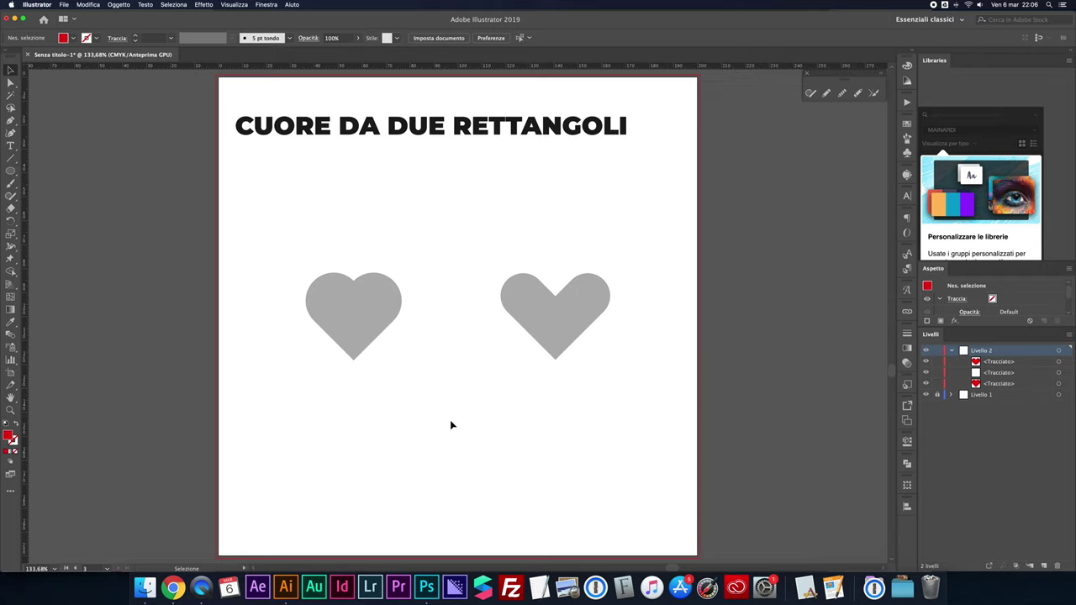
key("m")
left_click(429, 388)
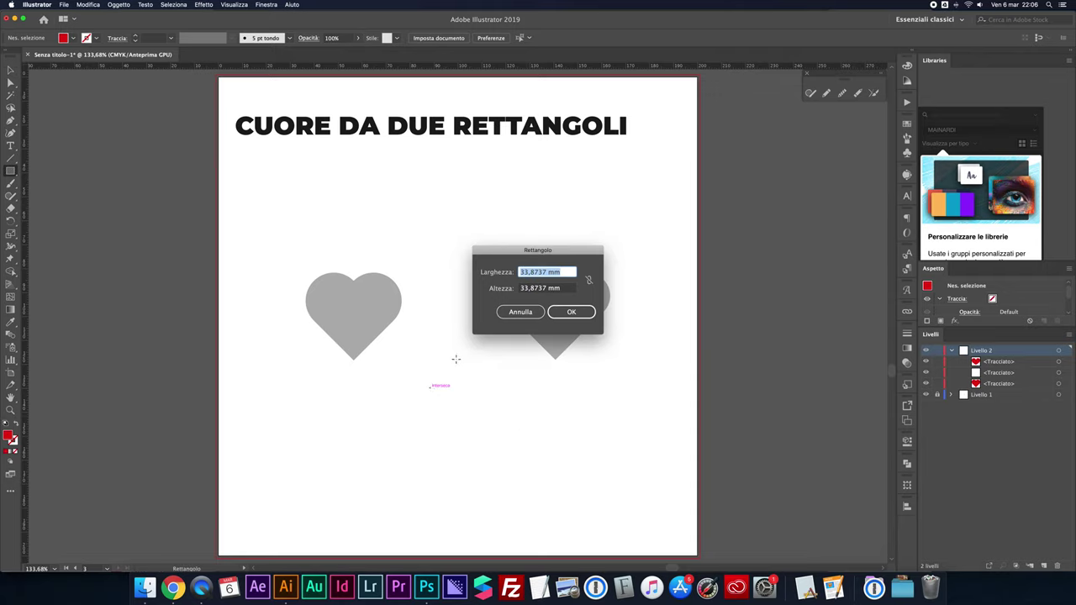
- Create a 20 × 10 mm rectangle and move it below the left grey heart
type("20")
key("Tab")
type("10")
key("Return")
key("v")
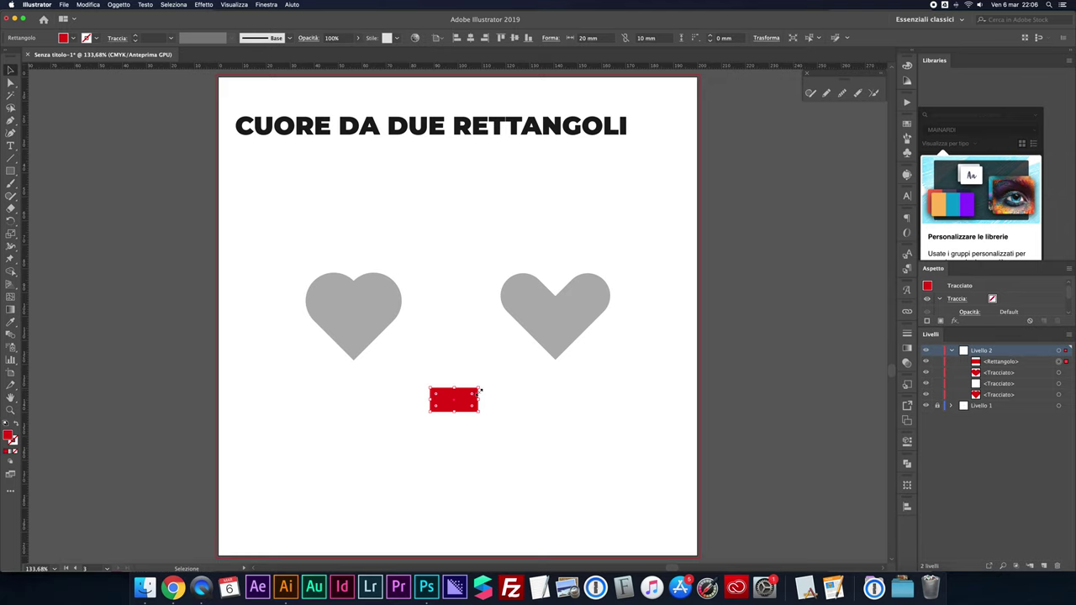
key("super+plus")
key("super+plus")
key("super+plus")
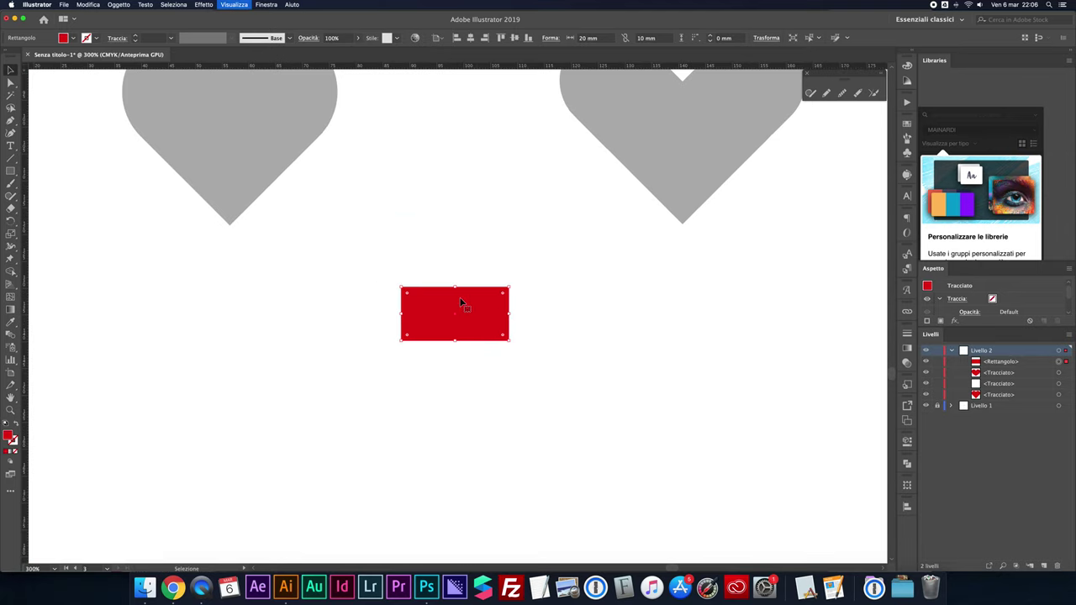
scroll(461, 303, "up", 2)
left_click_drag(516, 376, 308, 375)
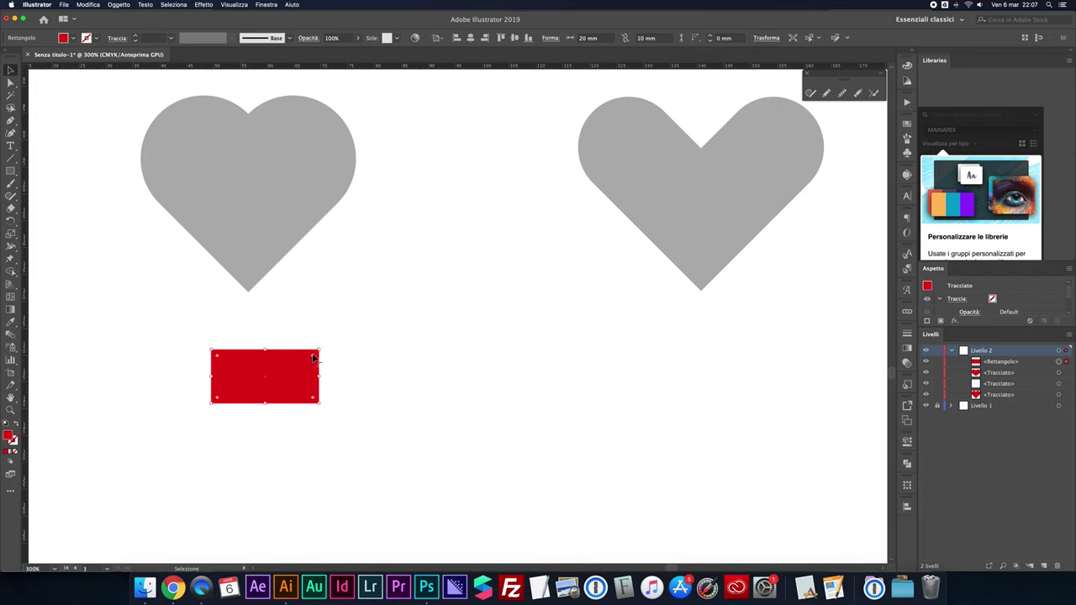
- Round its corners to 5 mm, rotate it 45°, and paste a copy in front
left_click_drag(313, 359, 239, 396)
left_click_drag(307, 327, 313, 326)
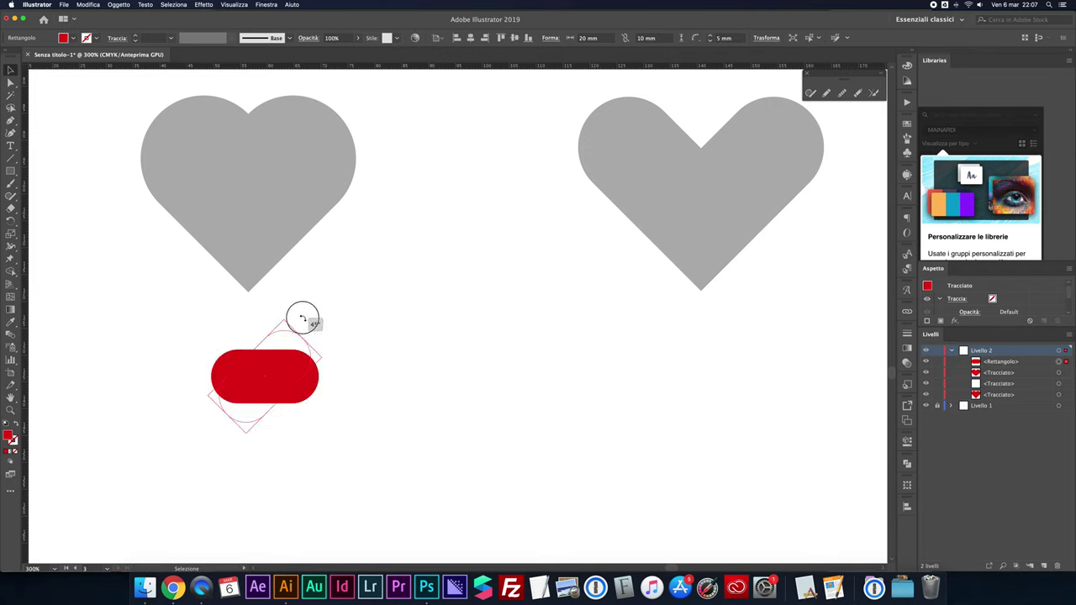
key("a")
key("ctrl+f")
- Rotate the rounded-rectangle copy 90° to form a cross
key("v")
right_click(304, 347)
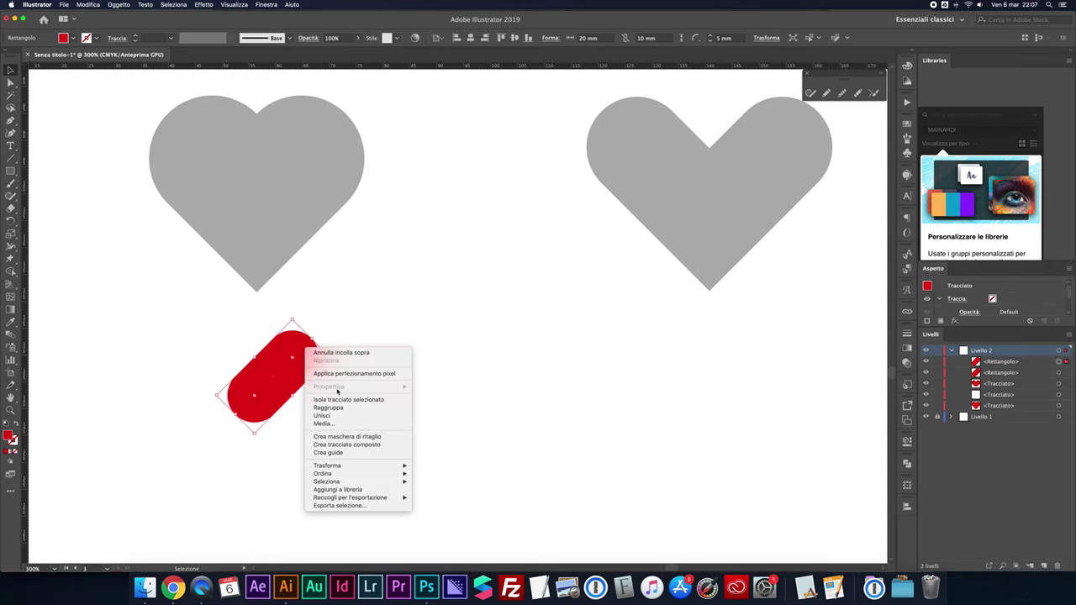
mouse_move(328, 464)
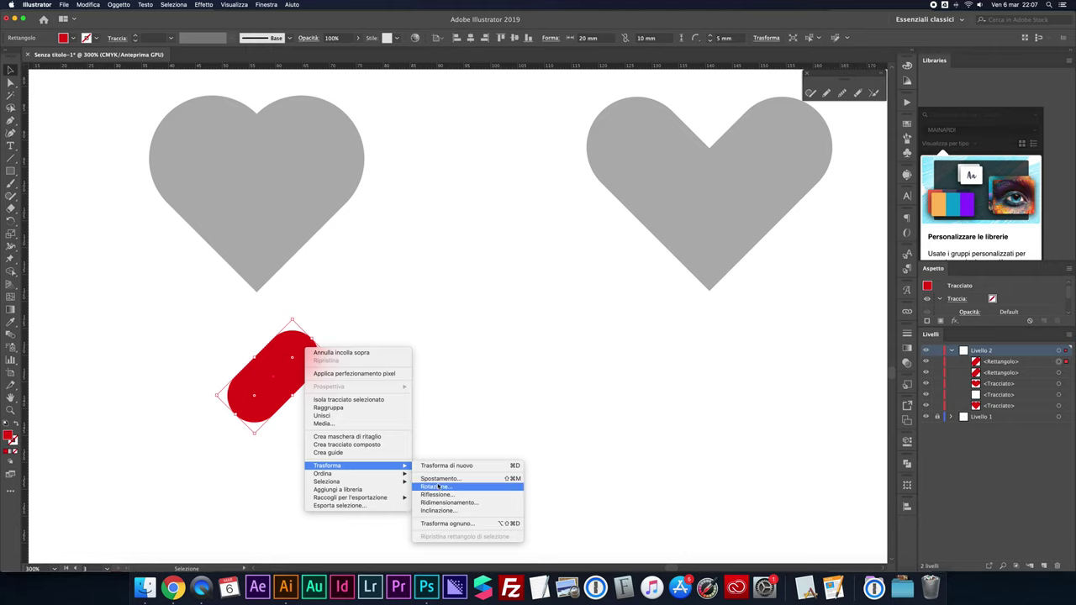
left_click(435, 487)
key("Return")
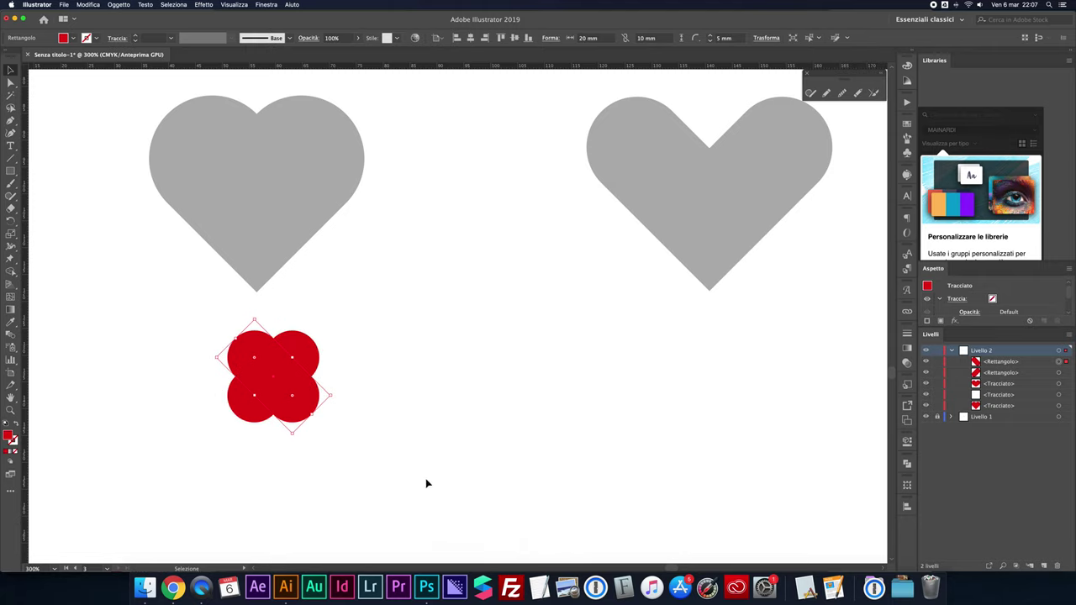
- Divide the crossed shapes with Pathfinder and ungroup the pieces
left_click_drag(175, 340, 384, 445)
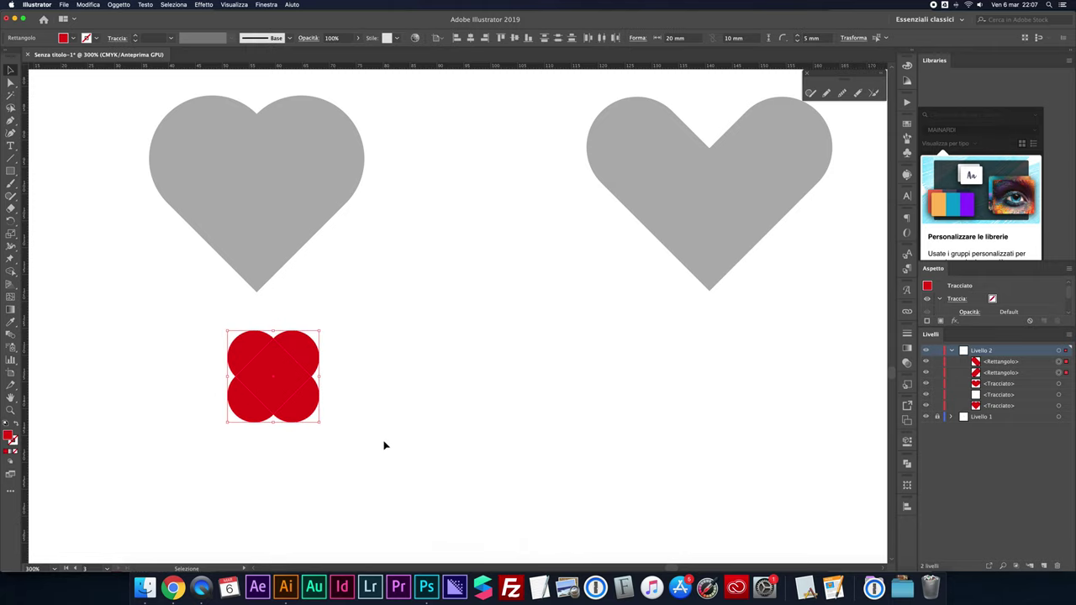
left_click(906, 466)
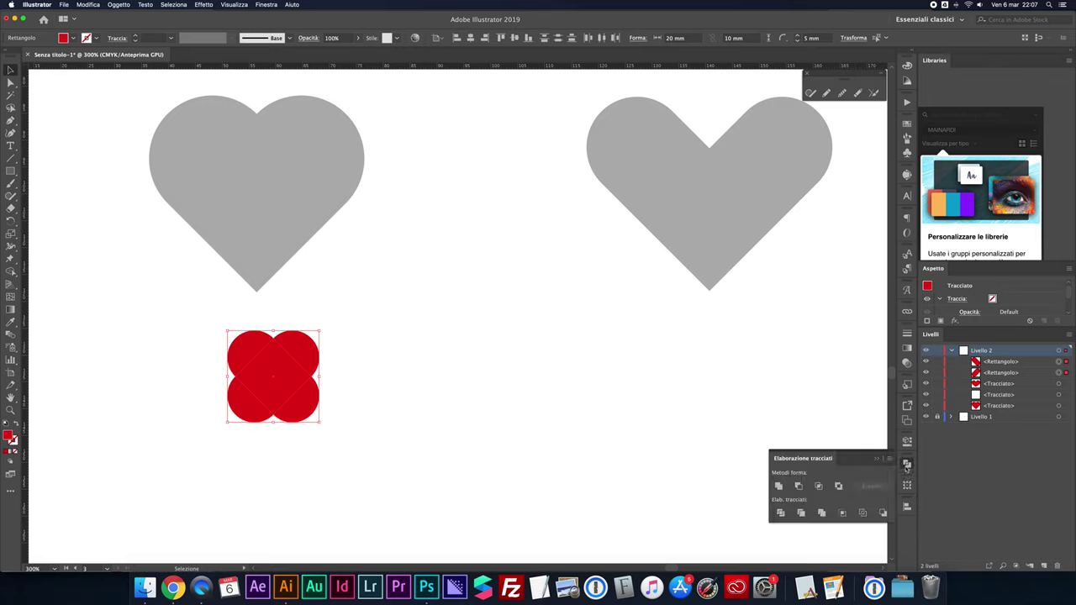
left_click(780, 512)
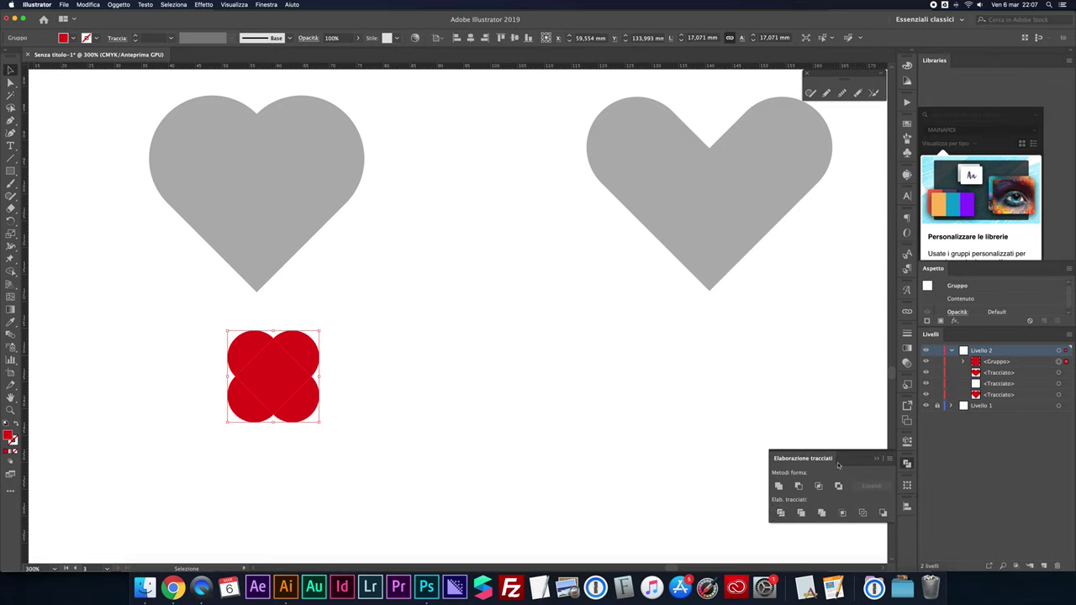
right_click(250, 364)
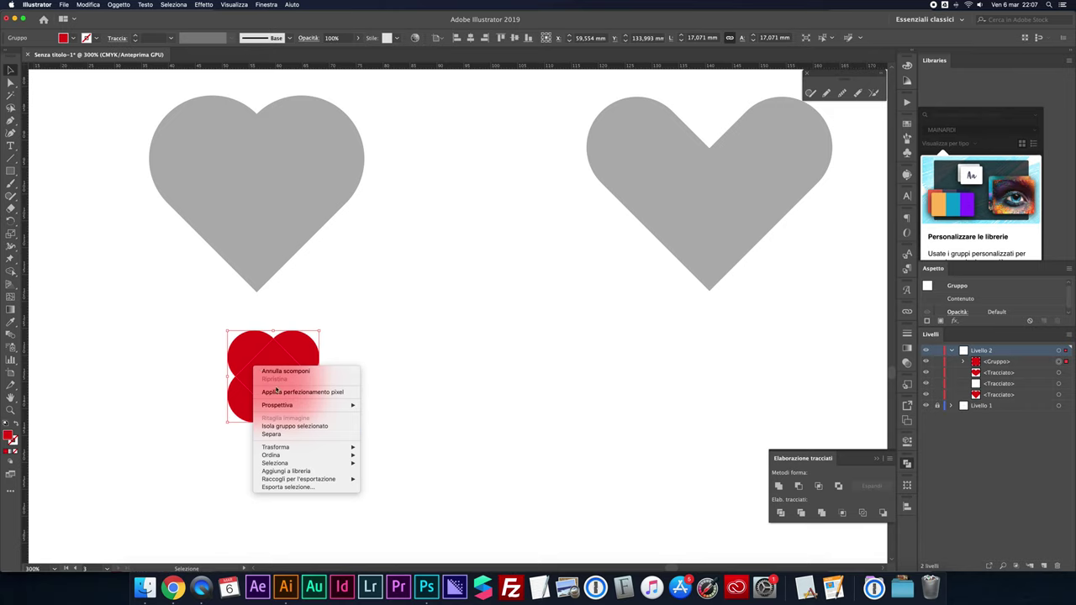
left_click(271, 434)
- Delete the two lower lobes, unite the rest into a heart, and centre it under the grey heart
left_click(311, 409)
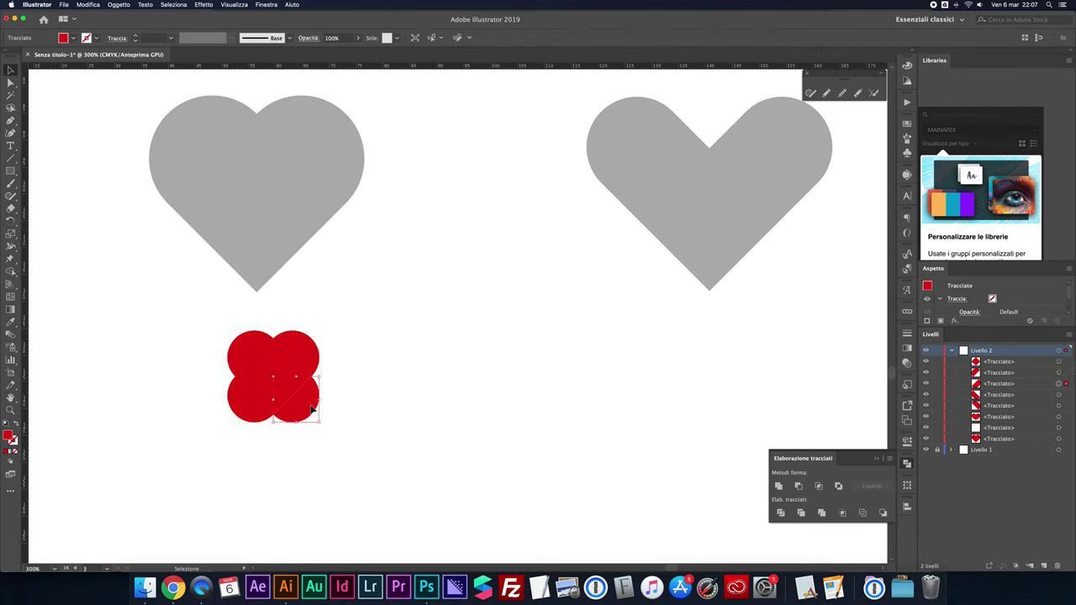
key("Delete")
left_click(252, 411)
key("Delete")
left_click_drag(179, 331, 340, 421)
left_click(780, 486)
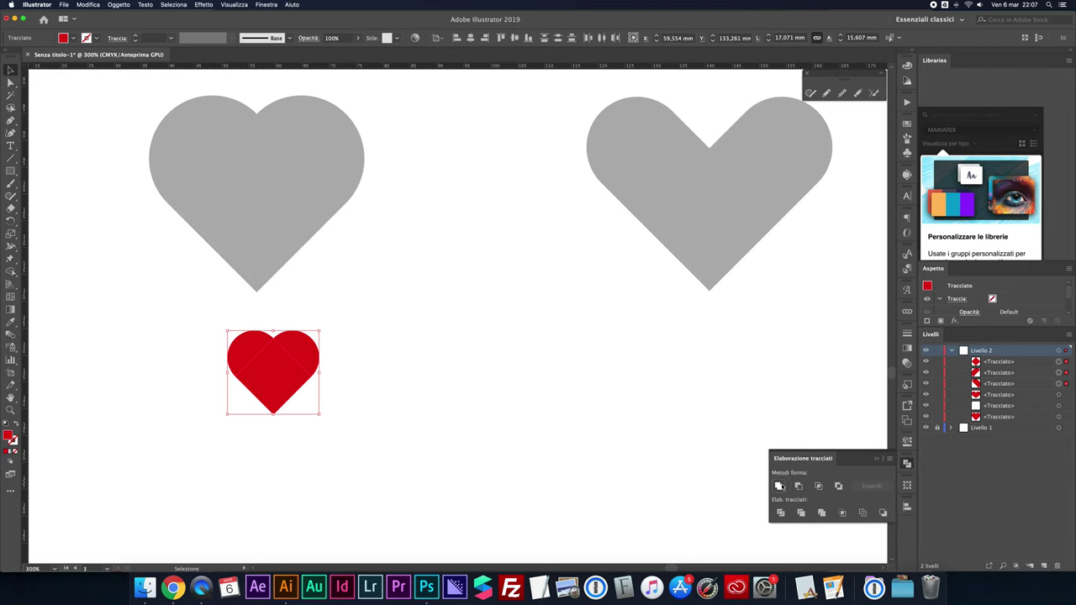
left_click_drag(287, 362, 271, 362)
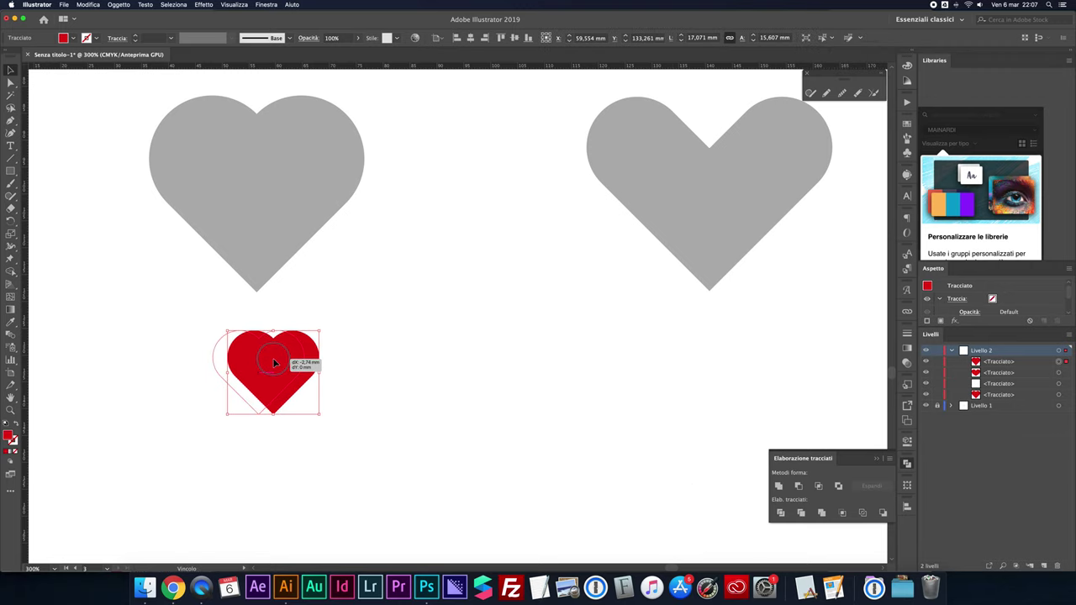
left_click(456, 367)
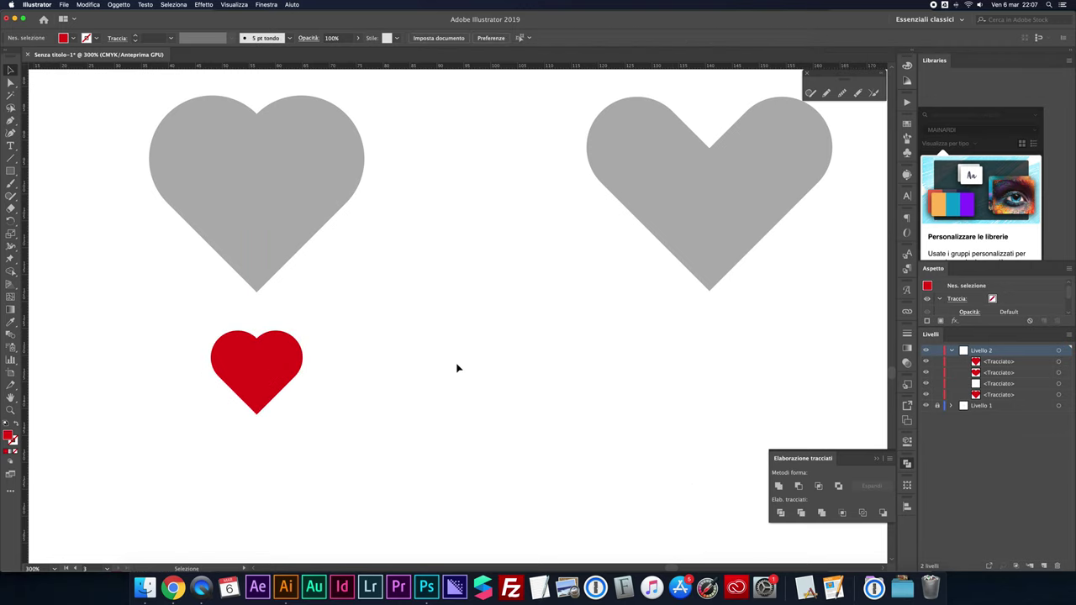
- Create a 30 × 10 mm rectangle with 5 mm rounded ends, rotated 45°
scroll(456, 367, "right", 5)
key("m")
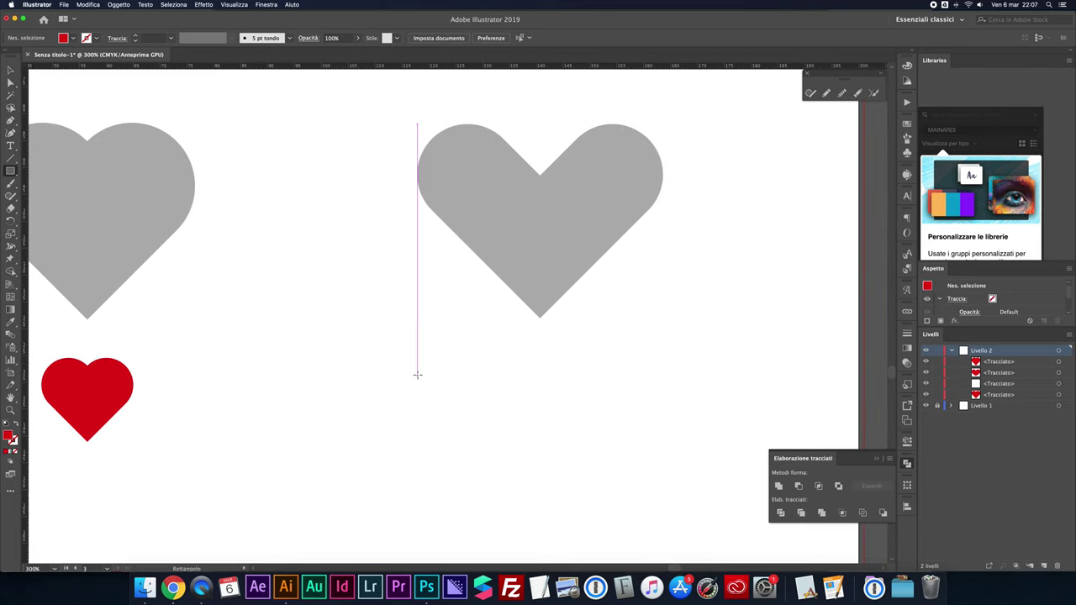
left_click(416, 369)
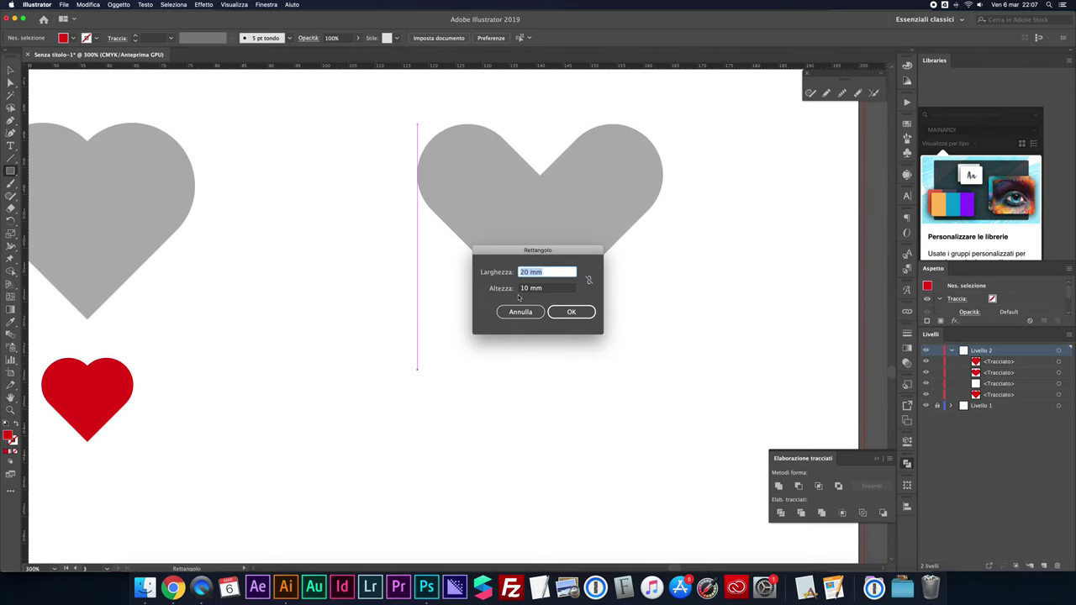
left_click(526, 272)
key("BackSpace")
type("3")
key("Return")
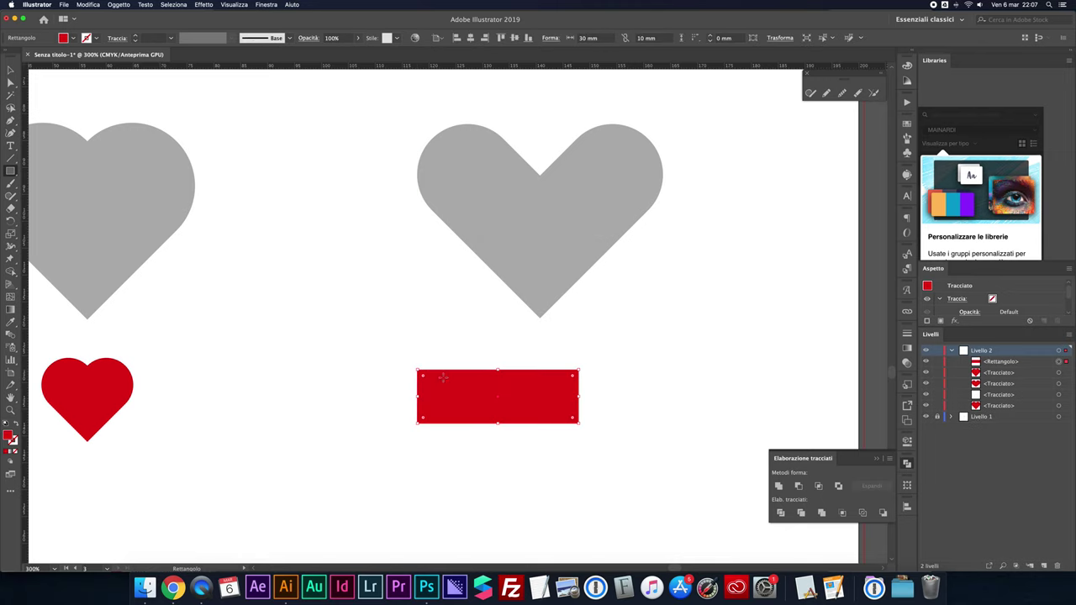
left_click_drag(424, 379, 503, 405)
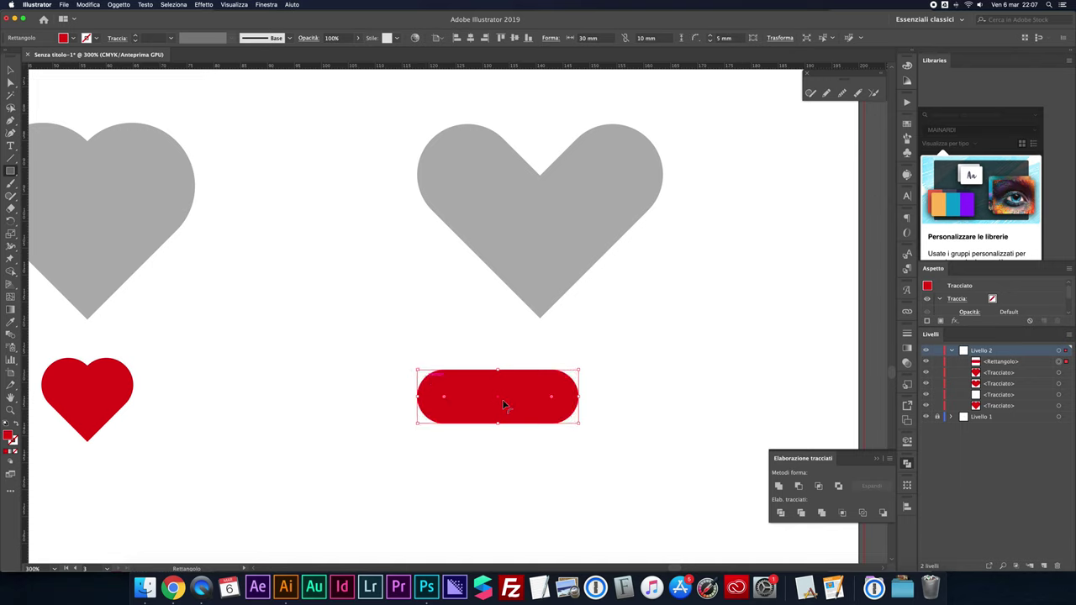
key("v")
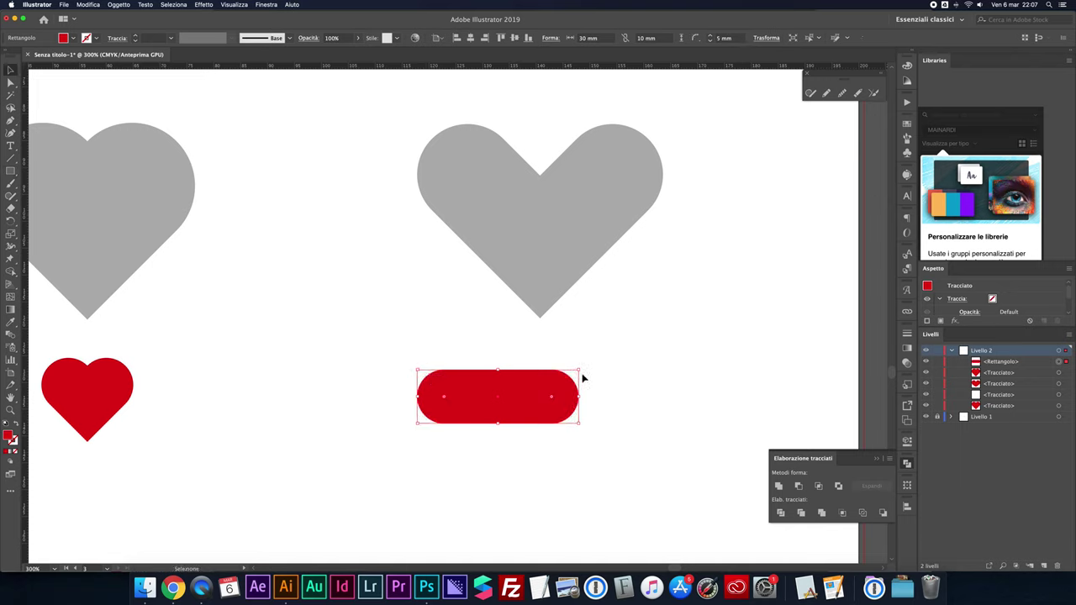
left_click_drag(581, 368, 545, 344)
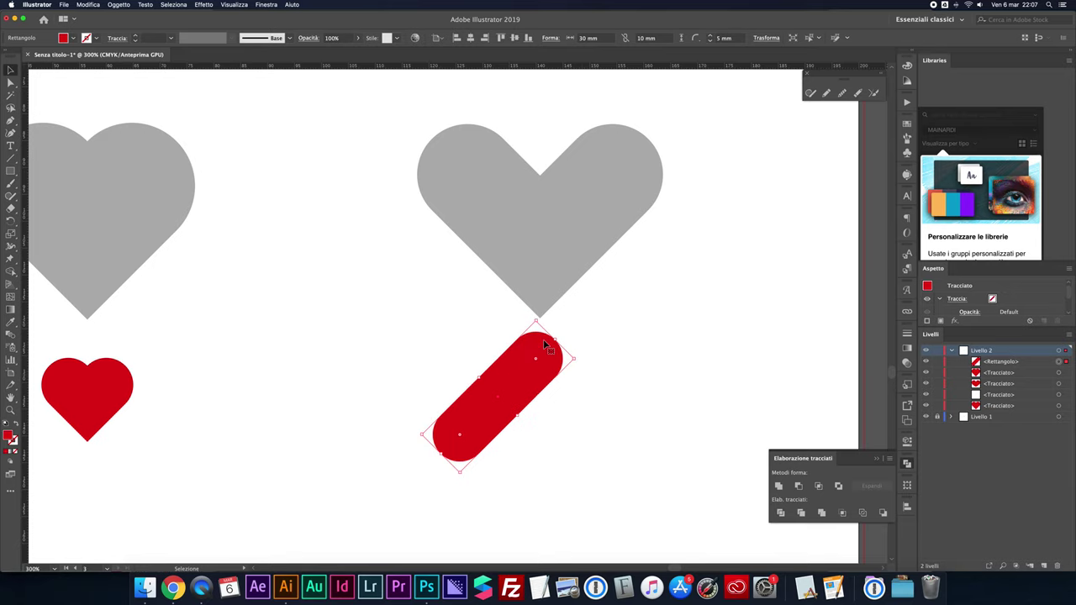
- Paste a copy in front, reflect it vertically into an X, and select both pills
key("super+c")
key("super+f")
right_click(510, 358)
mouse_move(535, 480)
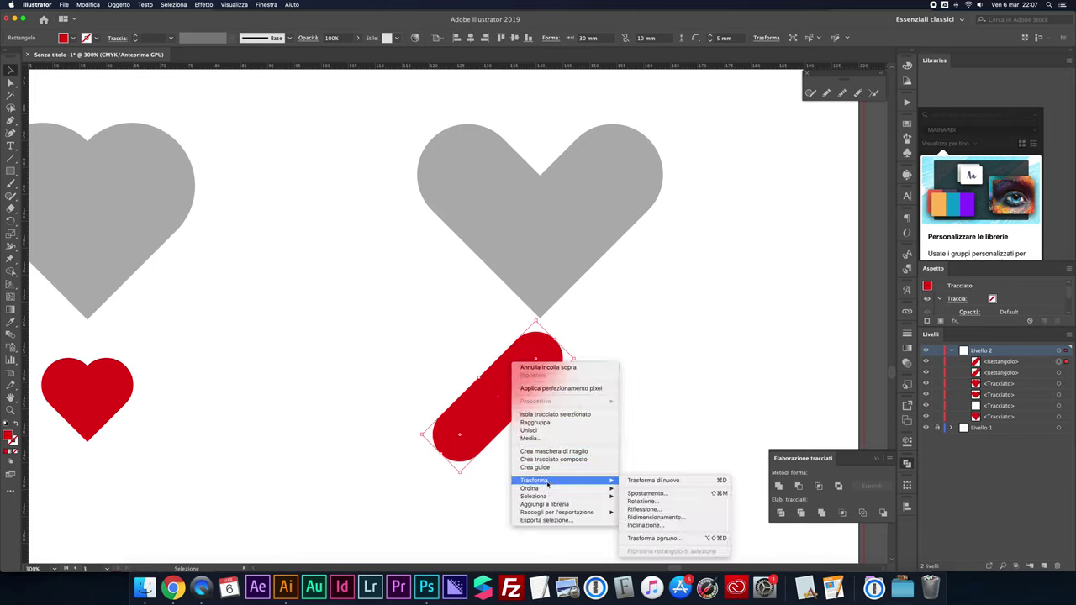
left_click(639, 508)
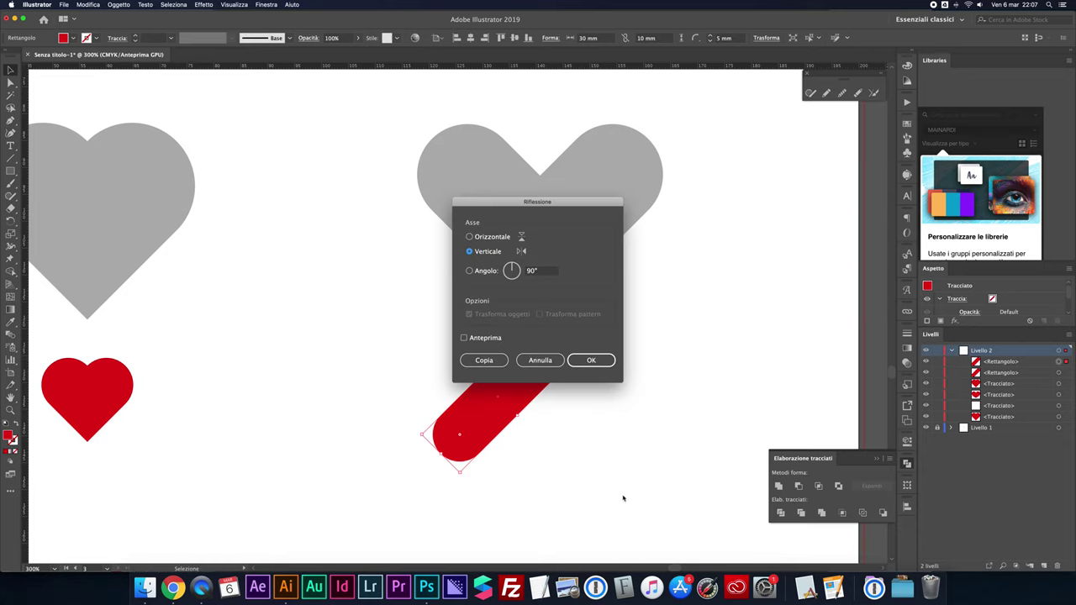
key("Return")
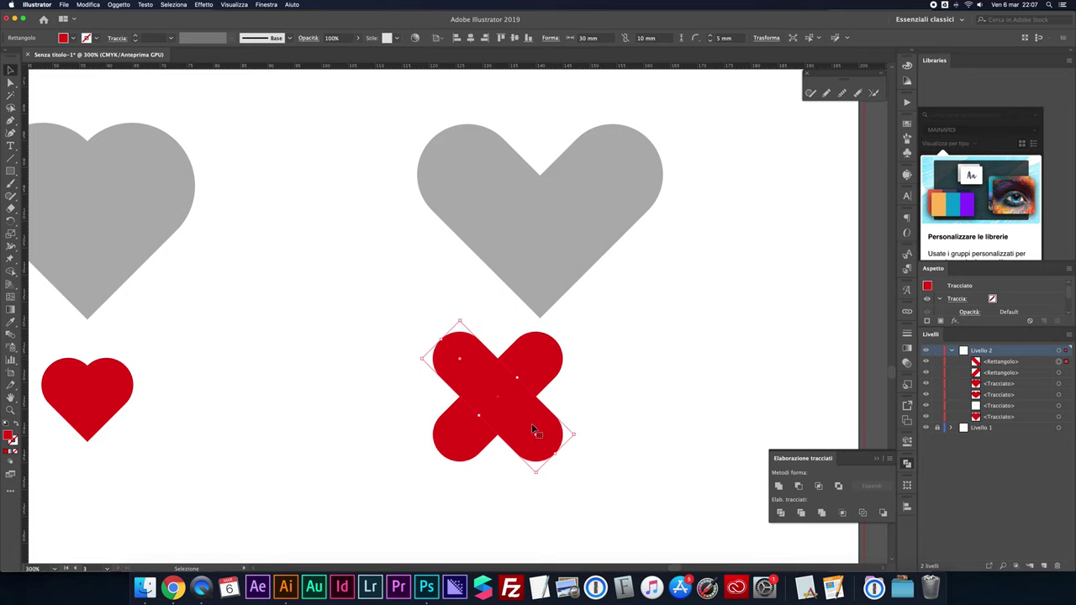
left_click_drag(409, 368, 559, 444)
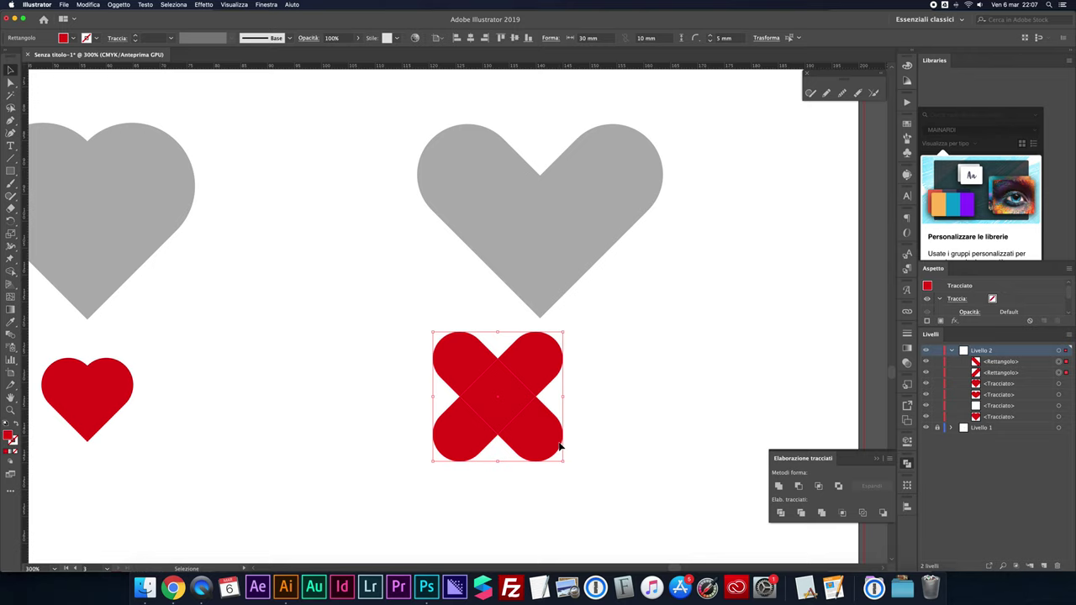
- Divide the red X with Pathfinder, ungroup it, and delete its two lower pieces
left_click(780, 513)
left_click(692, 456)
left_click(538, 425)
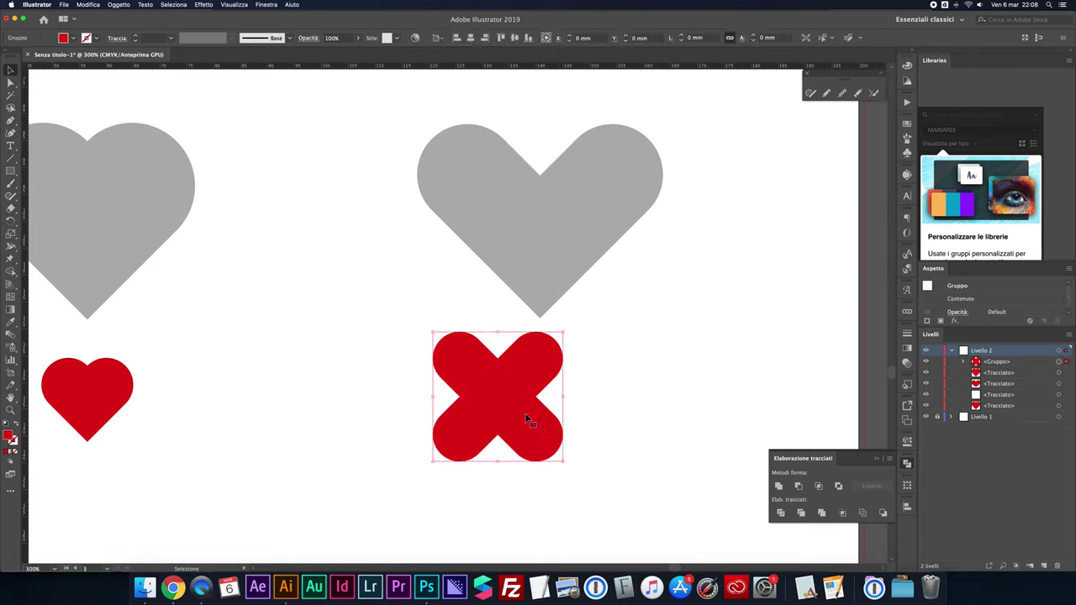
right_click(514, 403)
left_click(568, 473)
left_click(555, 441)
key("Delete")
left_click(526, 442)
key("Delete")
left_click(462, 441)
key("Delete")
- Unite the remaining pieces into one heart and centre it beneath the right grey heart
left_click_drag(420, 340, 550, 430)
left_click(778, 485)
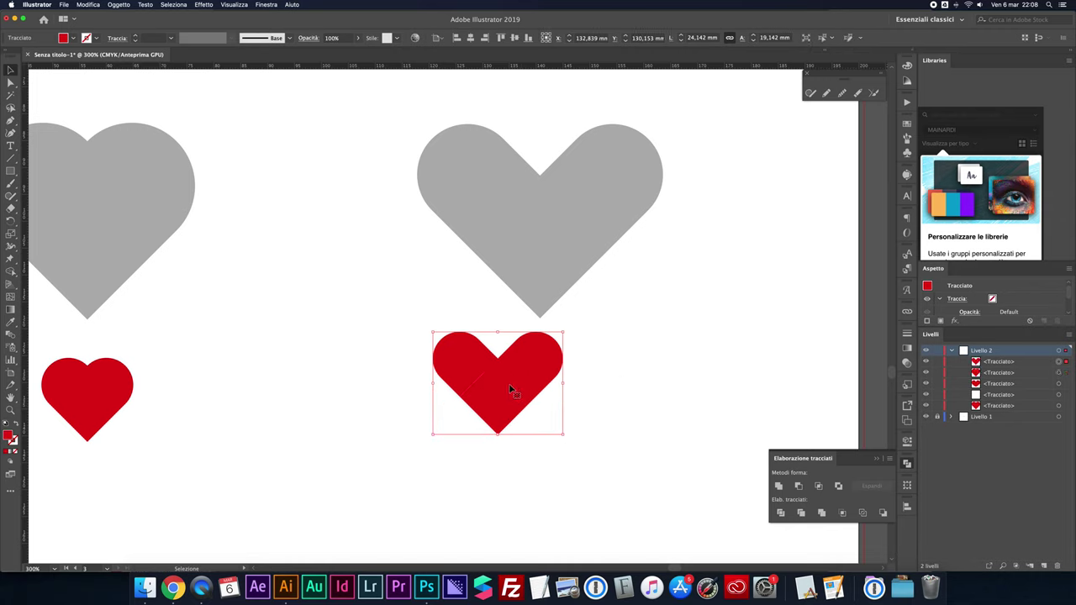
left_click_drag(513, 391, 559, 404)
left_click(645, 344)
scroll(633, 343, "down", 2, "alt")
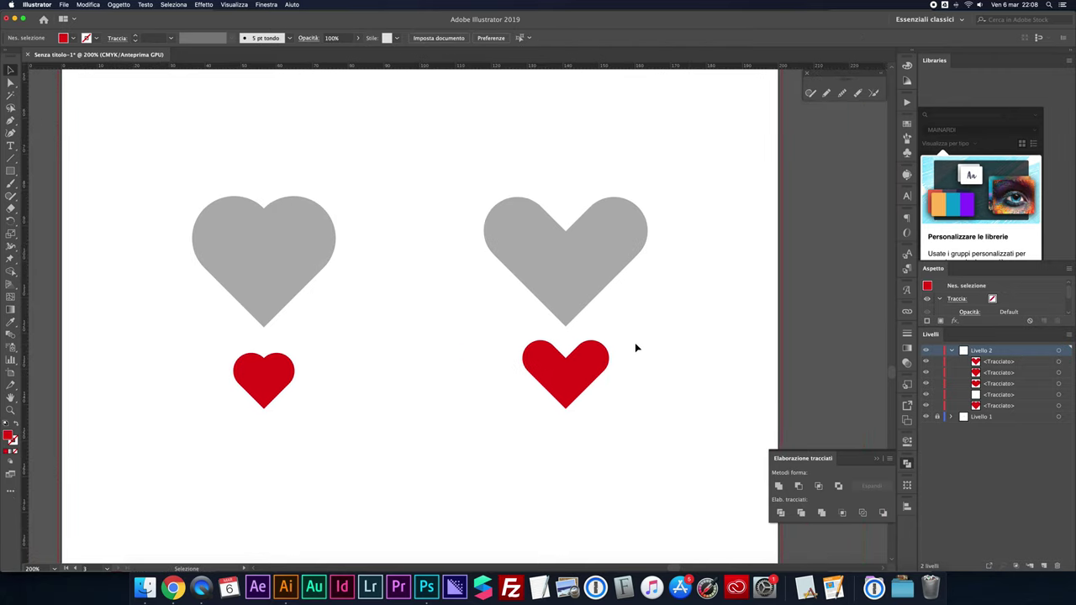
scroll(634, 342, "down", 1, "alt")
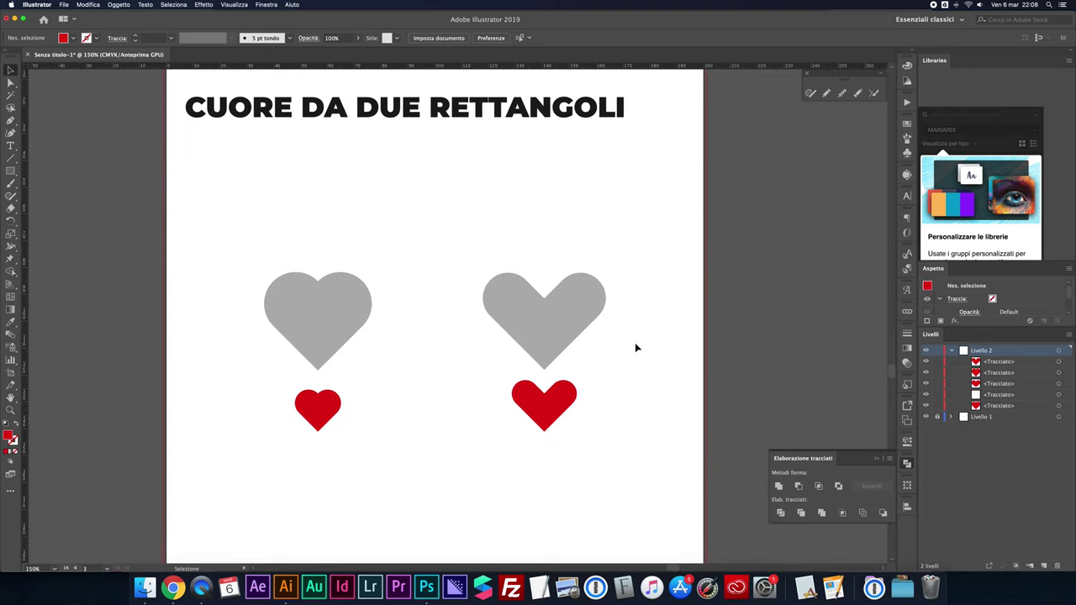